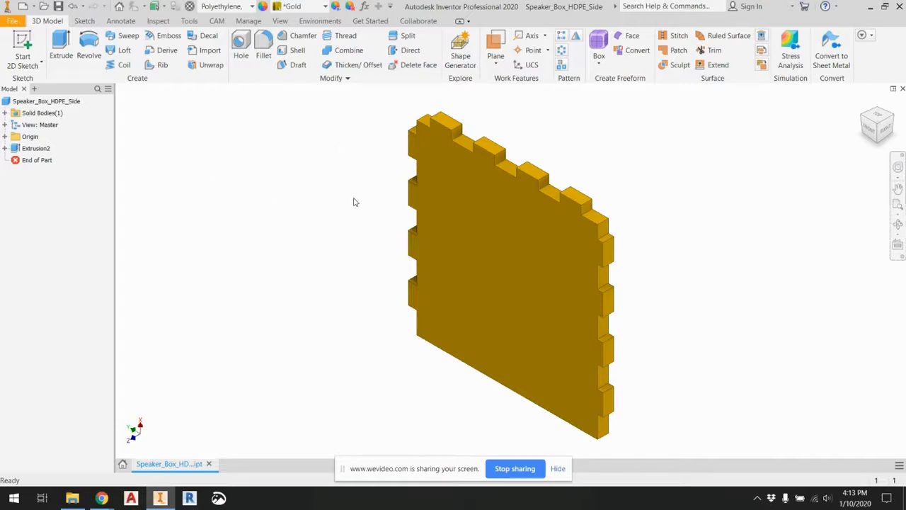
Export the sketch of the side panel's extrusion as an AutoCAD DXF named HDPE_EASEL_FILE in the Speaker folder.
left_click(5, 149)
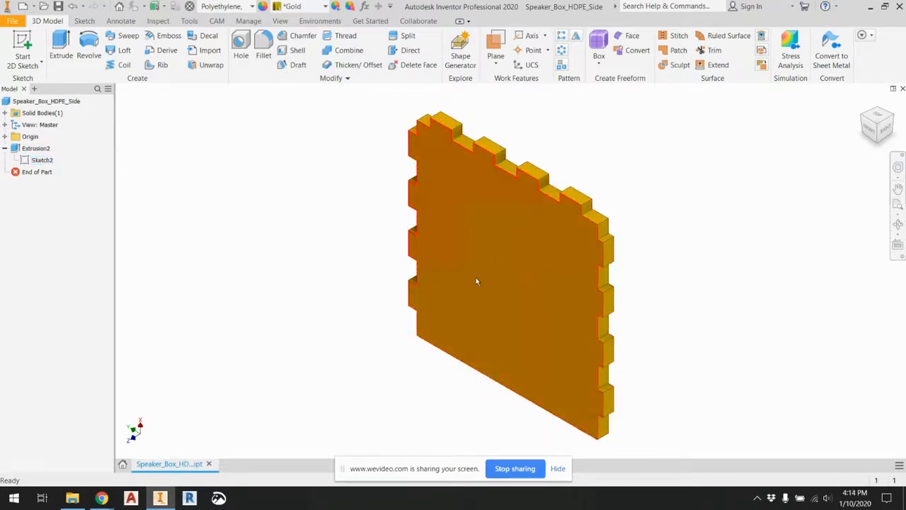
right_click(42, 162)
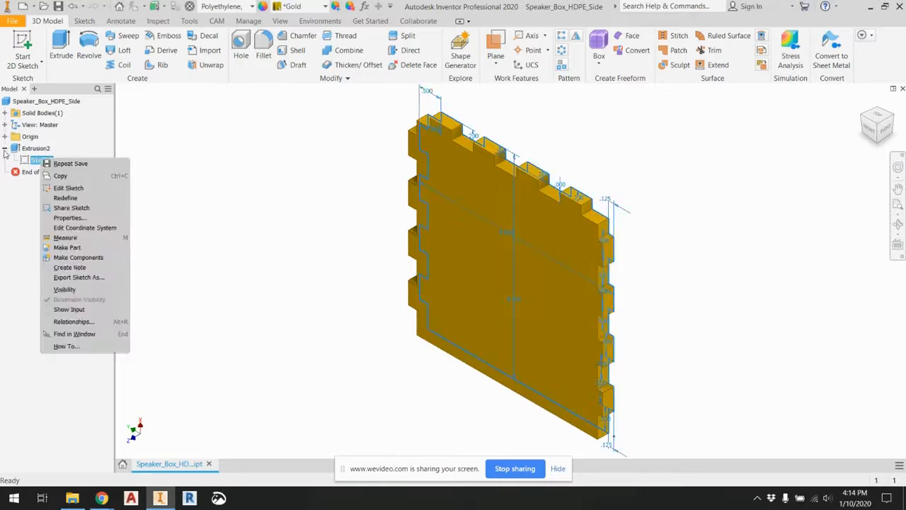
left_click(105, 278)
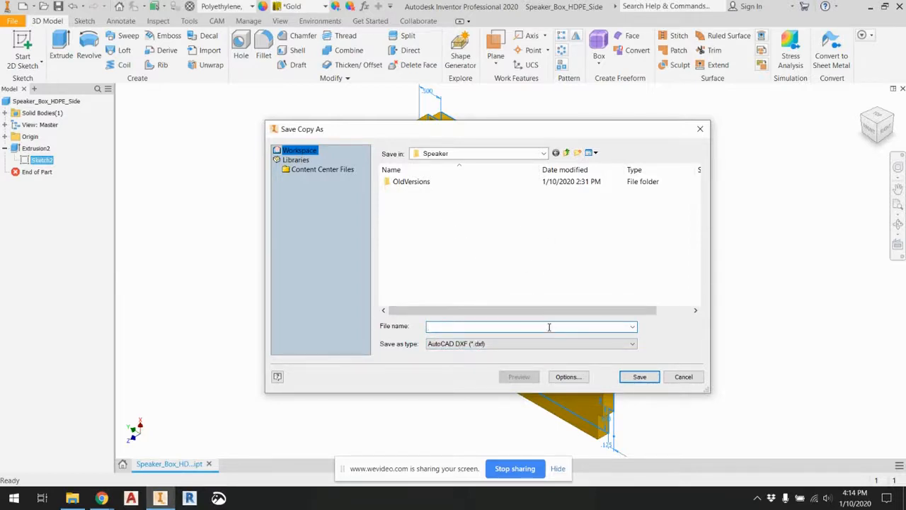
type("HDEP")
key("BackSpace")
key("BackSpace")
type("PE-EASEL FILE")
key("BackSpace")
key("BackSpace")
key("BackSpace")
key("BackSpace")
key("BackSpace")
type("_FILE")
key("Return")
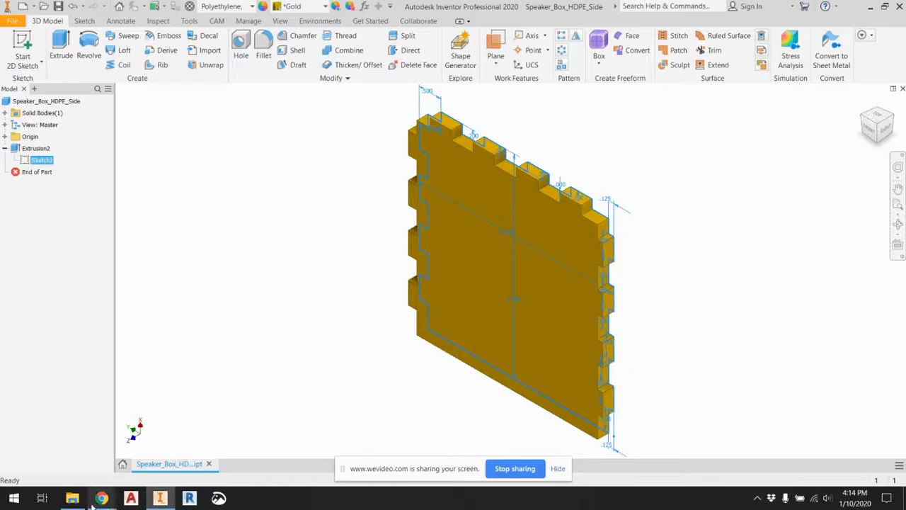
Switch to the untitled Easel project in Chrome and set its material to 2-Color HDPE, Red on White.
mouse_move(102, 499)
left_click(67, 444)
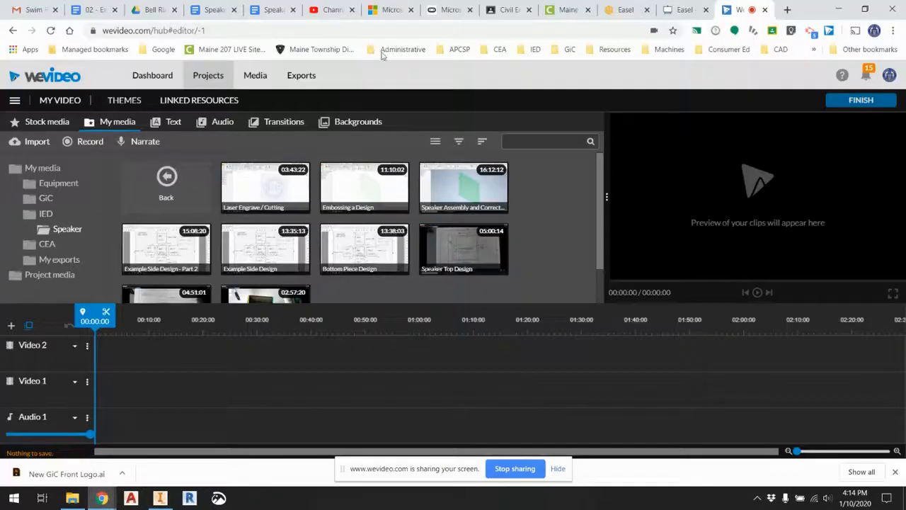
left_click(688, 11)
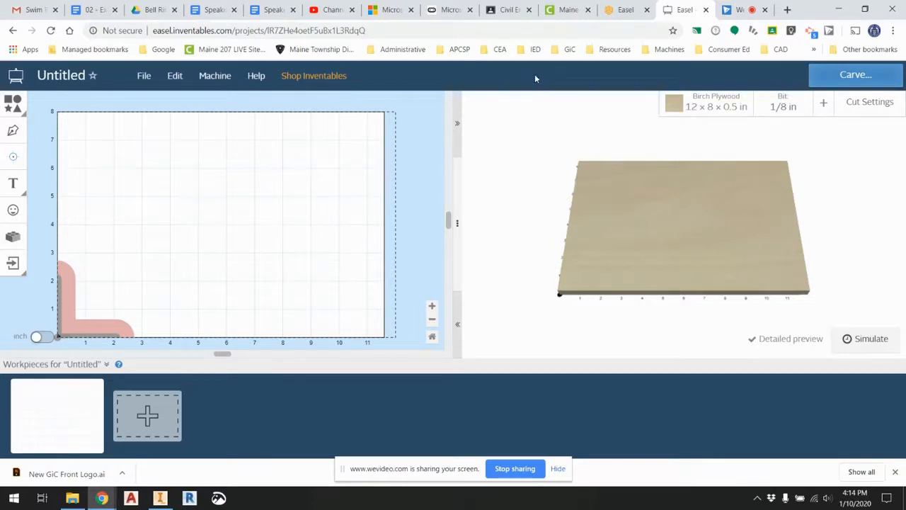
left_click(711, 108)
left_click(521, 189)
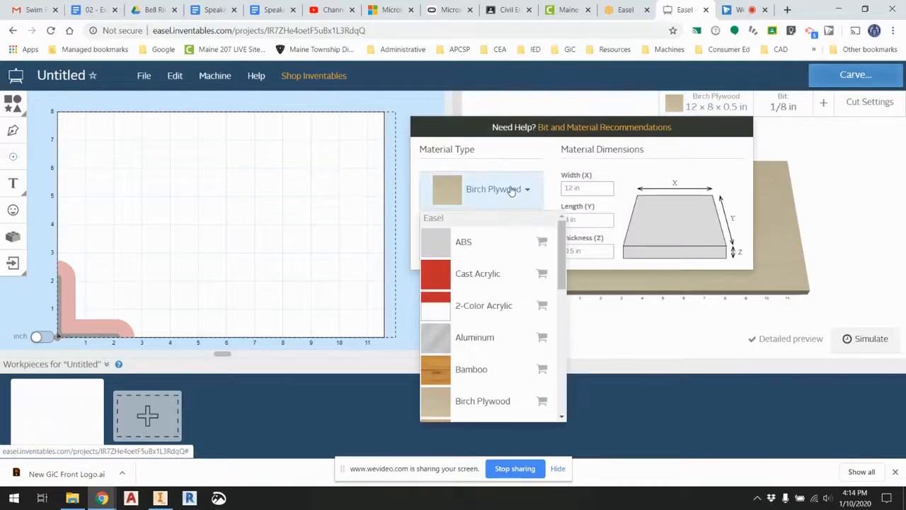
left_click_drag(559, 256, 559, 344)
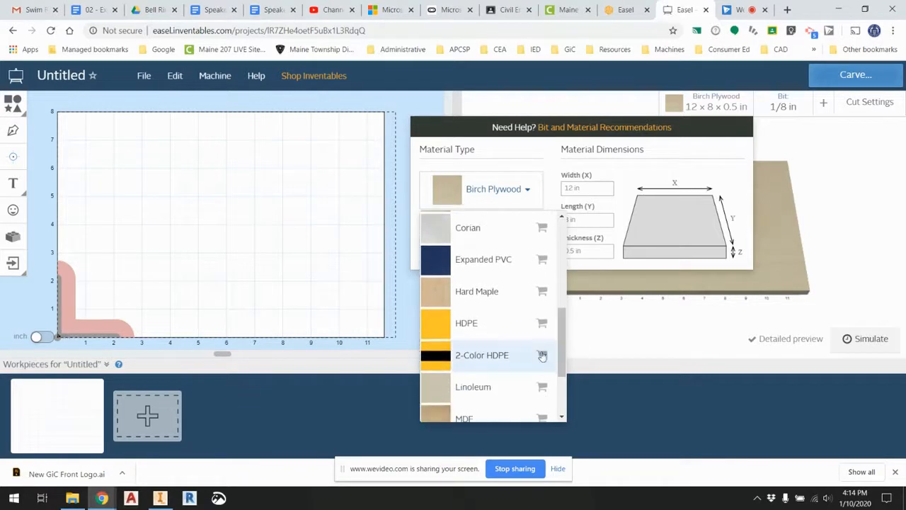
left_click(480, 363)
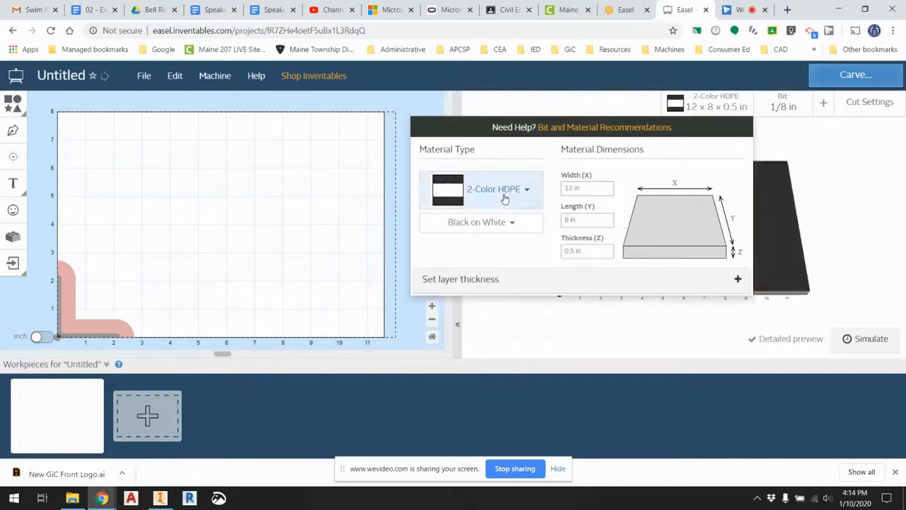
left_click(521, 225)
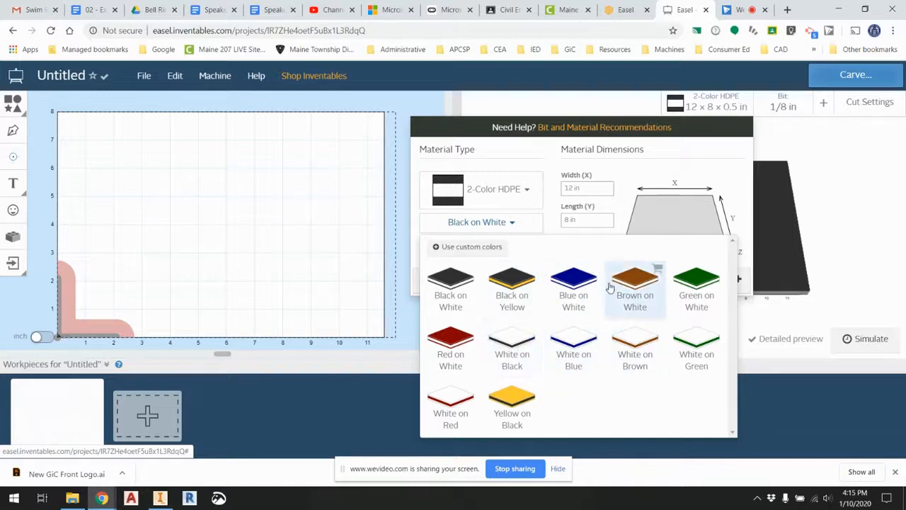
left_click(460, 347)
Set the material dimensions to 6 in wide, 6 in long and 0.25 in thick.
left_click_drag(586, 187, 550, 192)
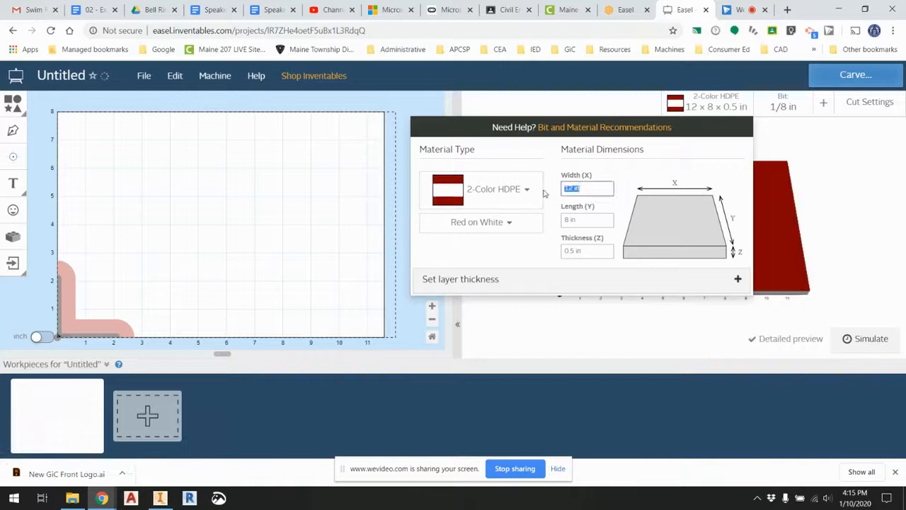
type("6")
key("Tab")
type("6")
key("Tab")
type("0.25")
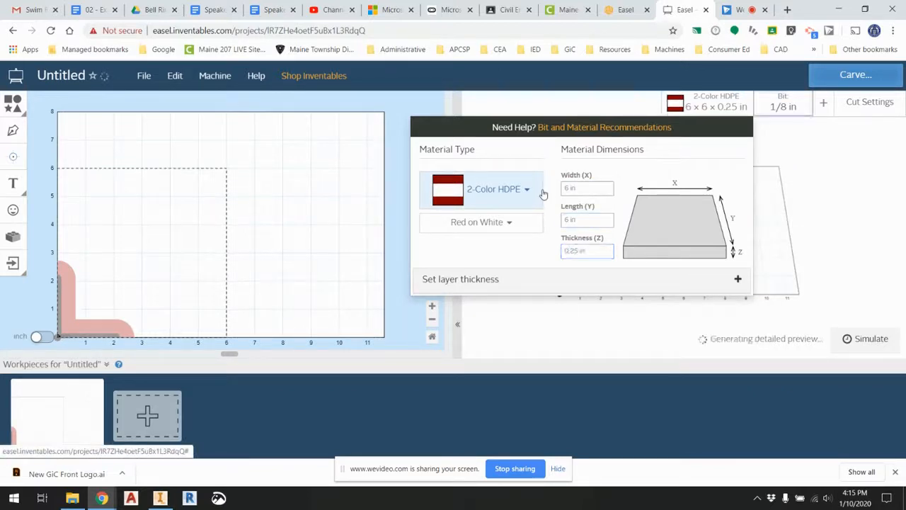
key("Return")
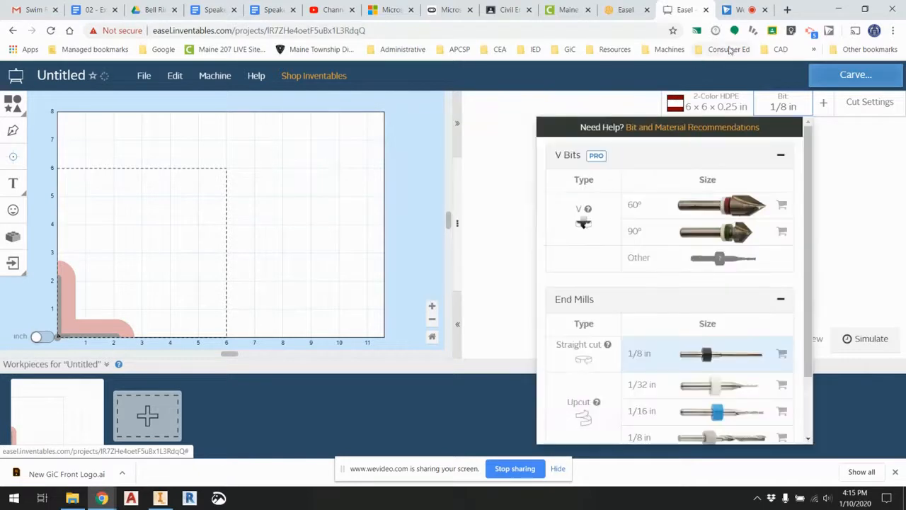
Choose the 1/8 in straight cut end mill as the bit and Carvey as the machine.
left_click(652, 355)
left_click(499, 252)
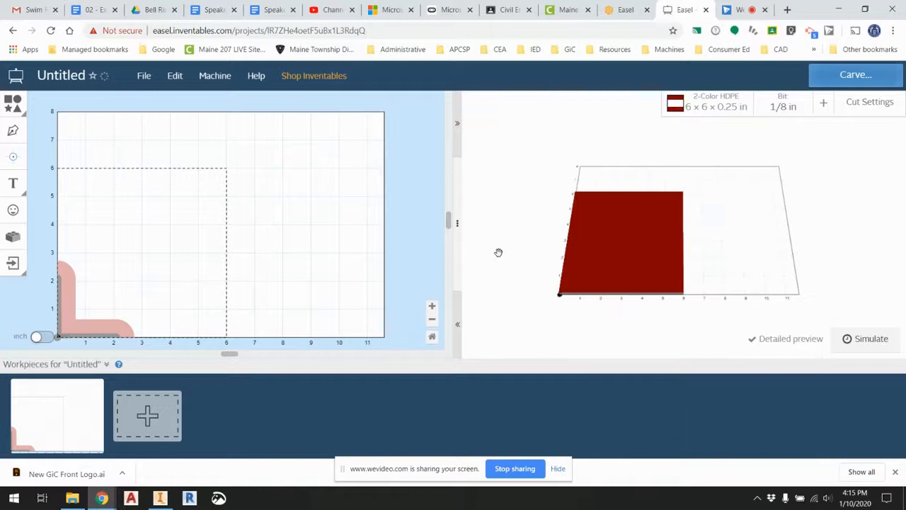
left_click(211, 78)
left_click(221, 124)
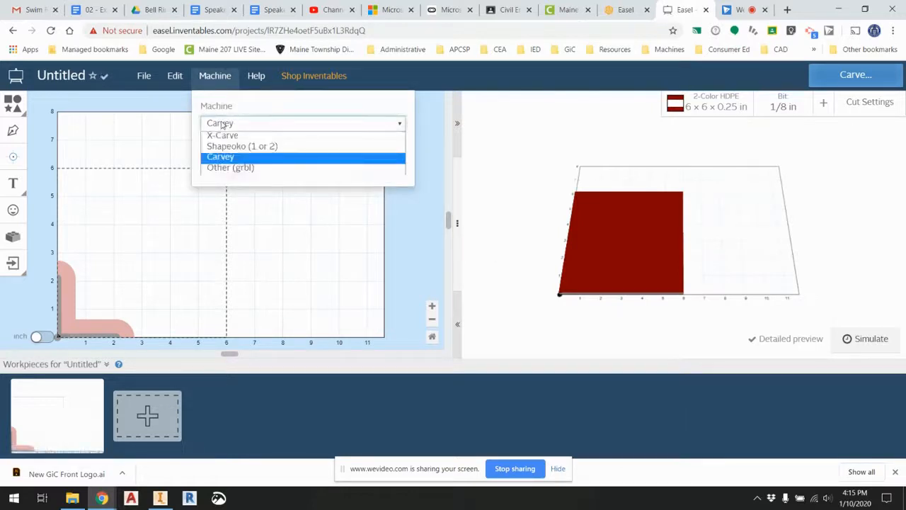
left_click(223, 156)
left_click(269, 241)
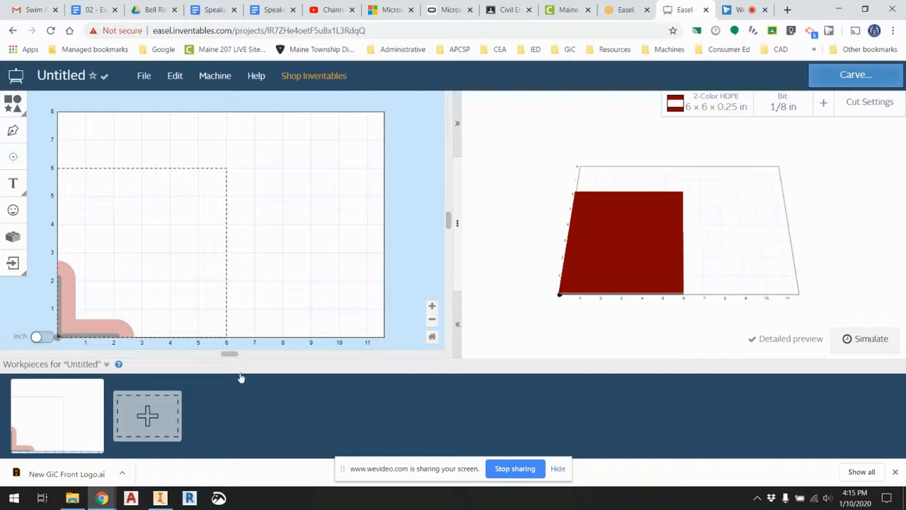
Collapse the workpieces strip, widen the design canvas and fit it closer around the 6 by 6 in material outline.
left_click(107, 365)
left_click_drag(458, 265, 547, 266)
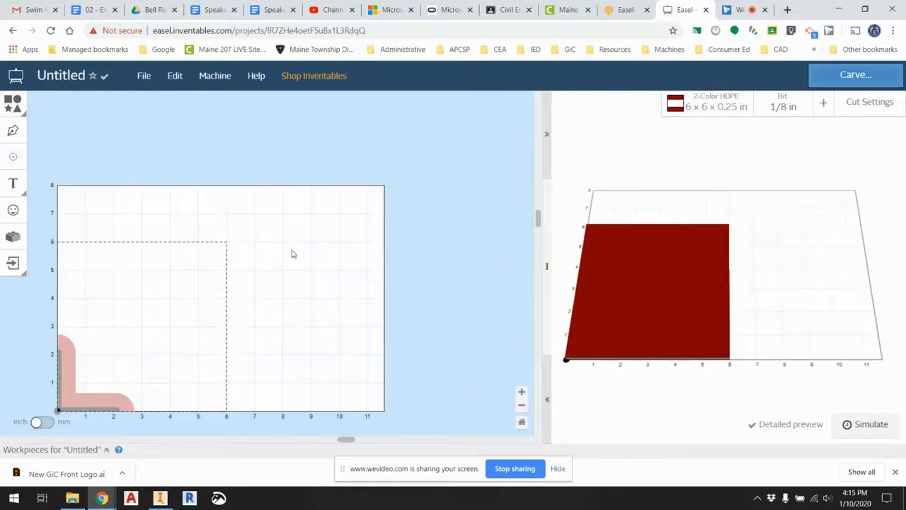
left_click(521, 393)
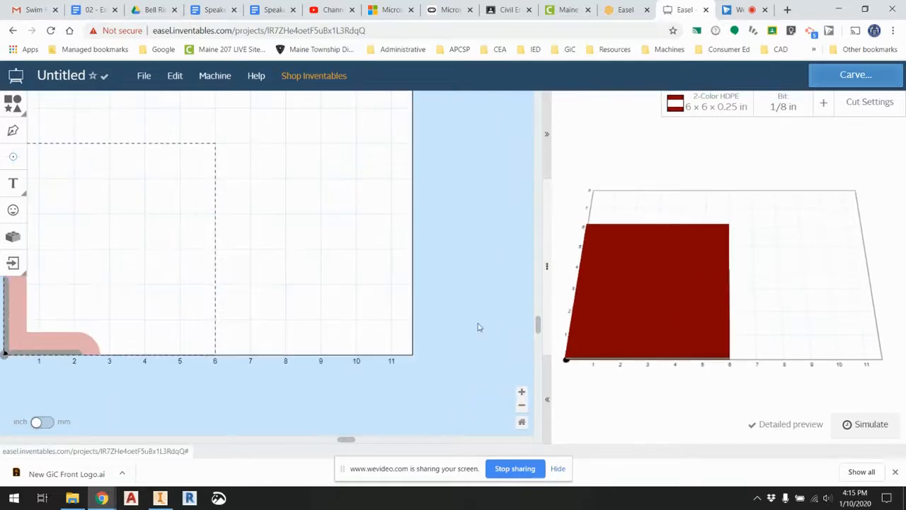
scroll(479, 326, "up", 1)
left_click_drag(345, 440, 278, 439)
scroll(275, 392, "down", 1)
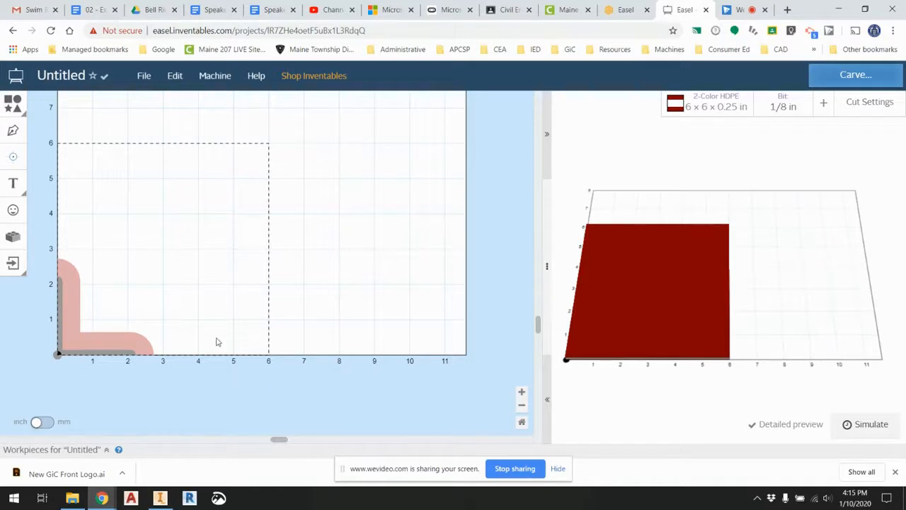
Switch to Inventor and examine the side panel's tab layout from the front and the back.
left_click(157, 499)
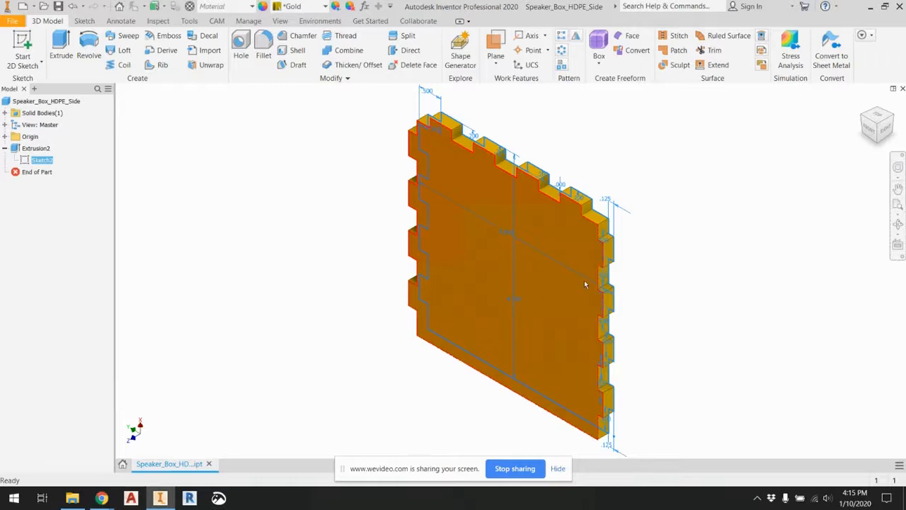
left_click(871, 130)
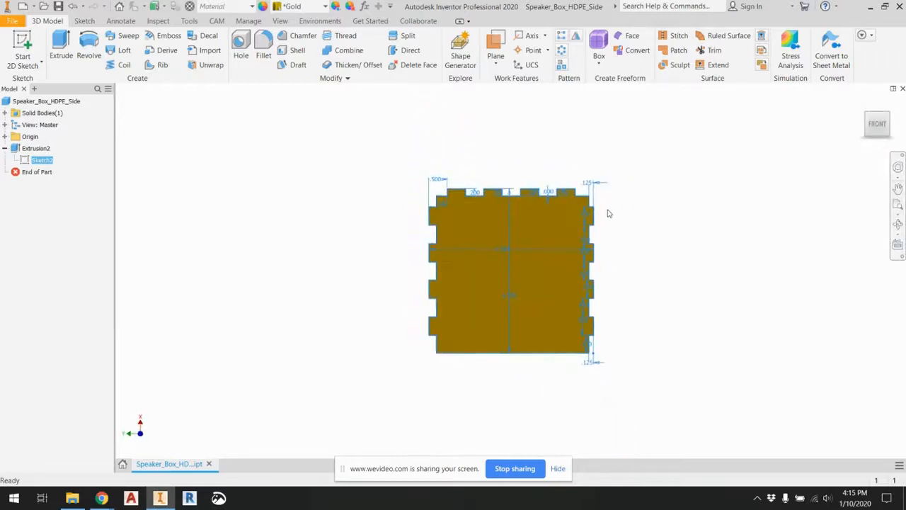
scroll(608, 212, "up", 5)
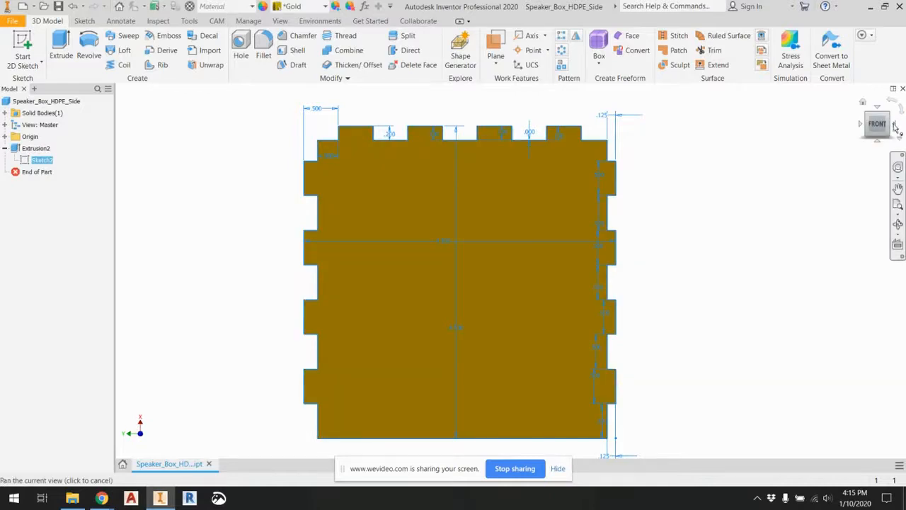
left_click(895, 126)
left_click(896, 128)
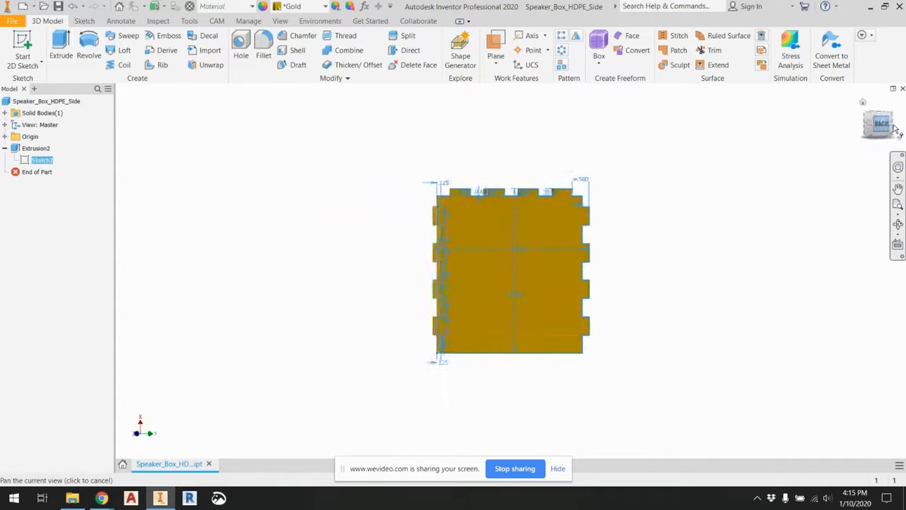
scroll(630, 200, "up", 6)
scroll(621, 260, "down", 3)
middle_click_drag(614, 283, 658, 180)
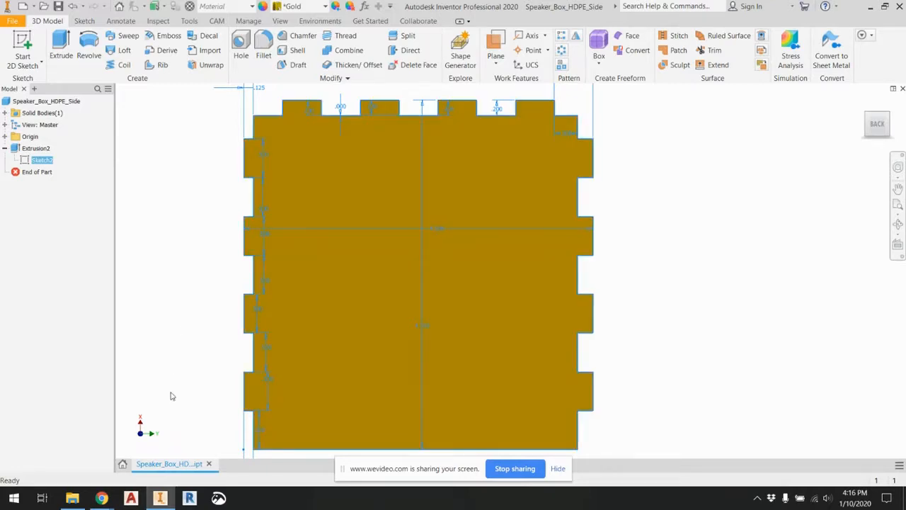
Switch back to Easel and import HDPE_EASEL_FILE.dxf from the IED2019-20 Speaker folder with DXF Import 2.0, keeping joined lines.
mouse_move(102, 497)
left_click(108, 456)
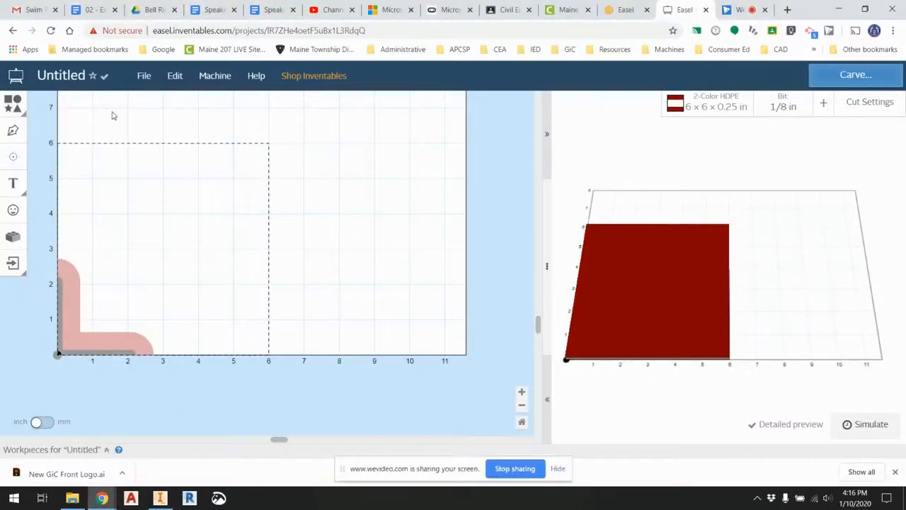
left_click(12, 263)
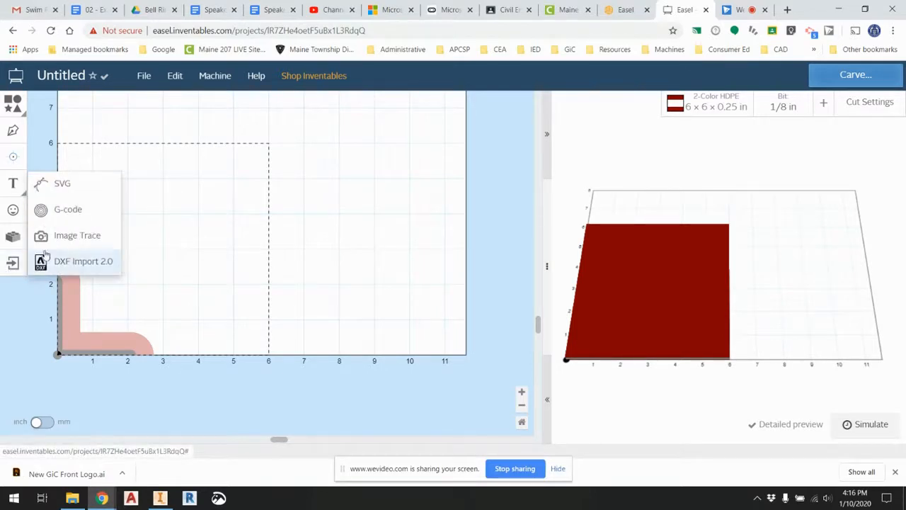
left_click(66, 262)
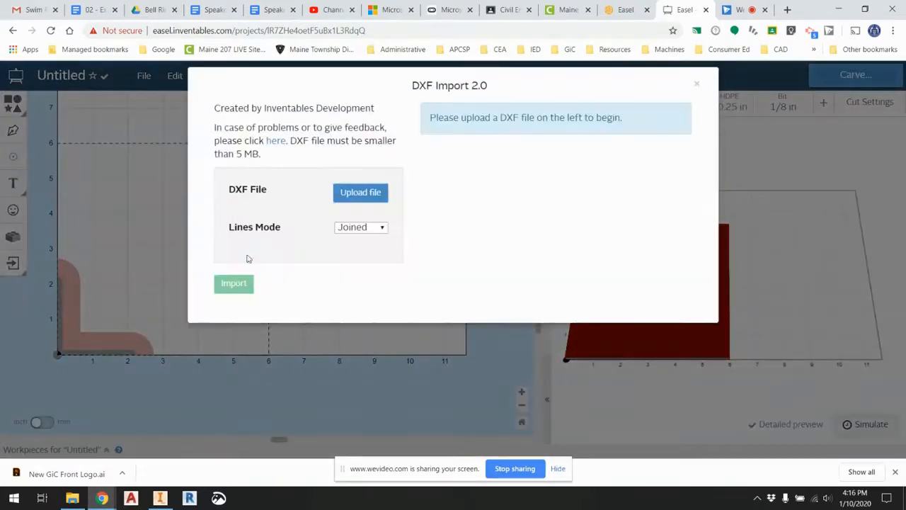
left_click(360, 201)
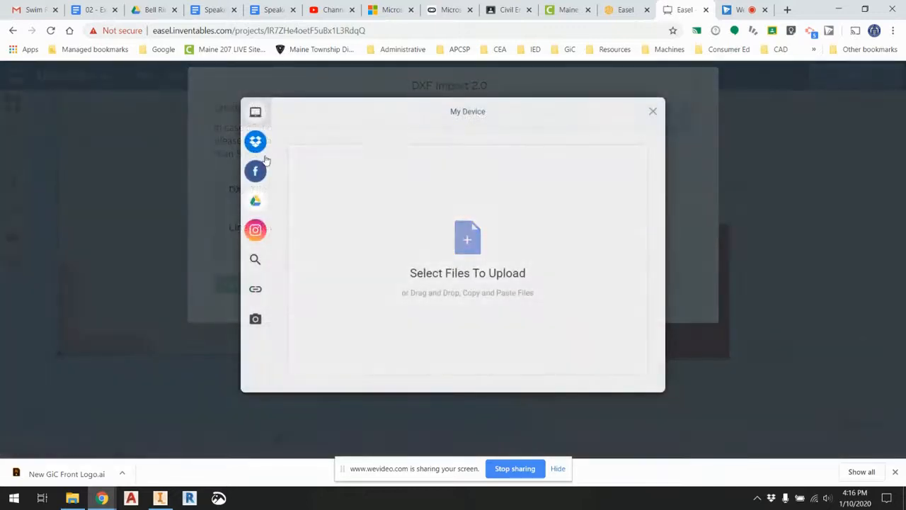
left_click(467, 241)
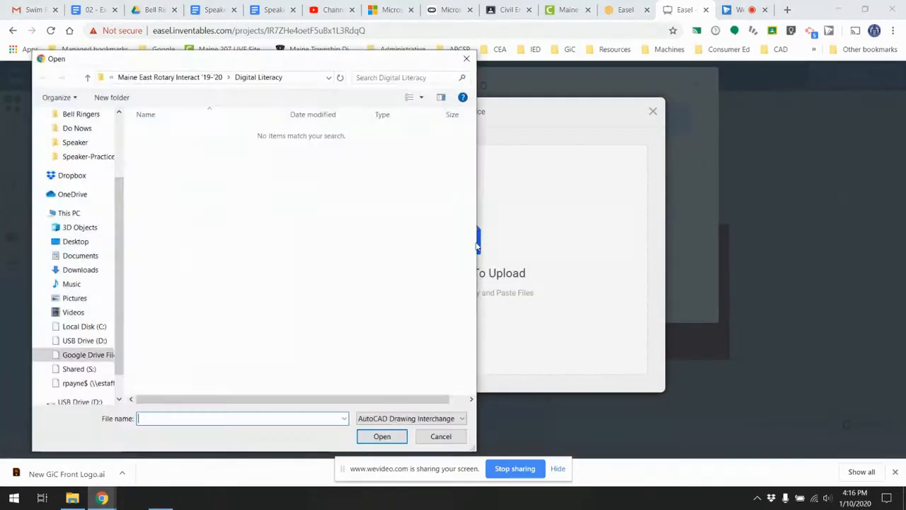
left_click(90, 383)
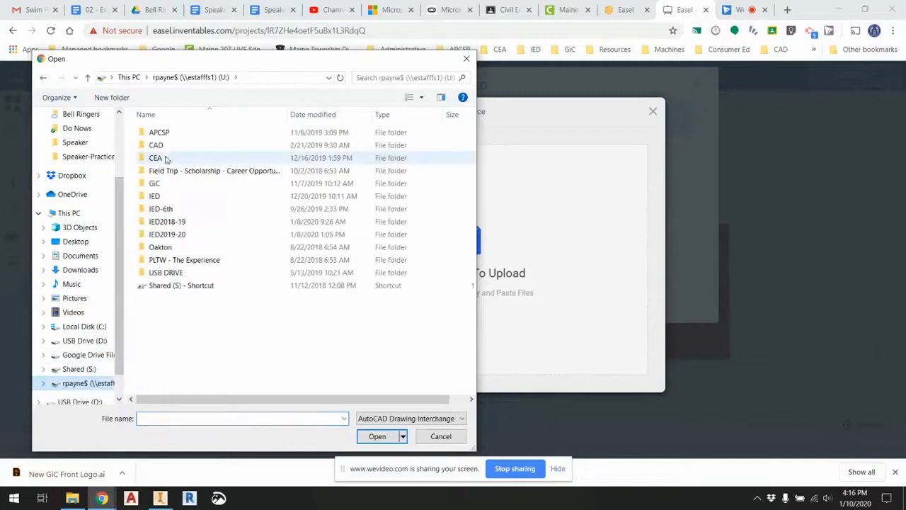
double_click(180, 237)
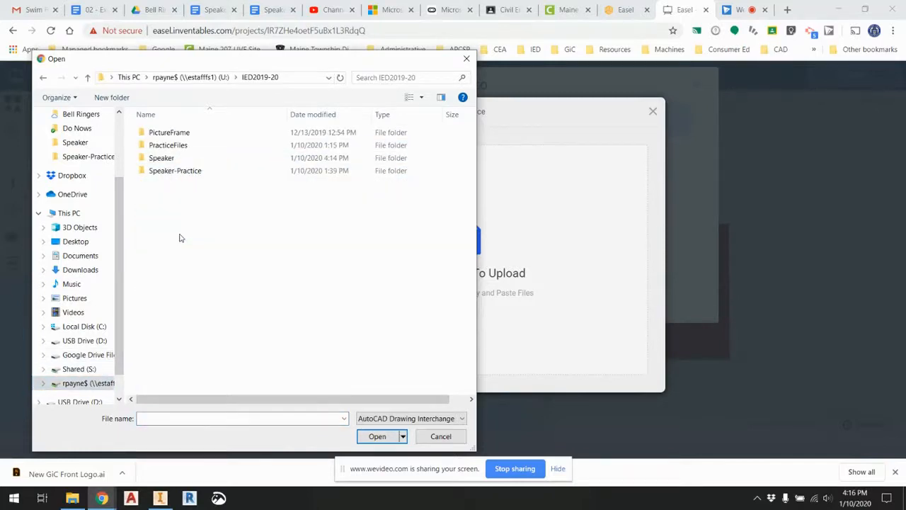
double_click(168, 160)
left_click(164, 149)
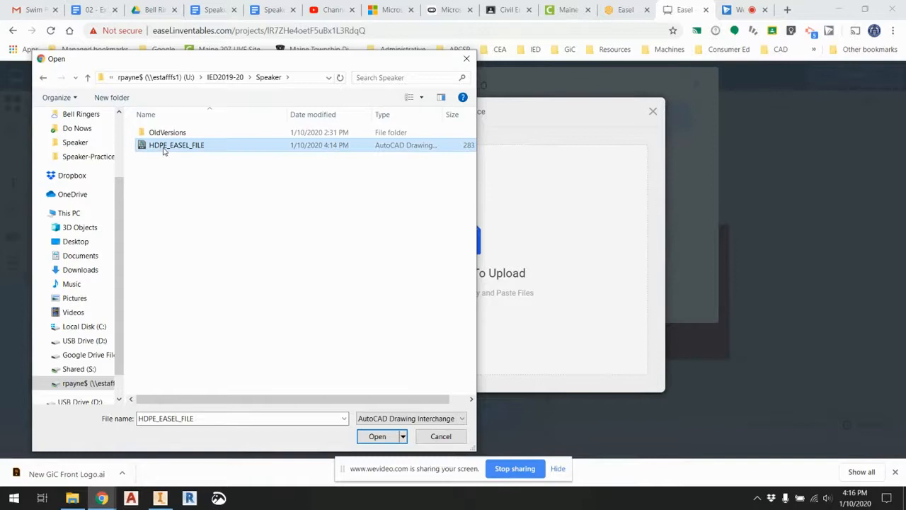
left_click(376, 434)
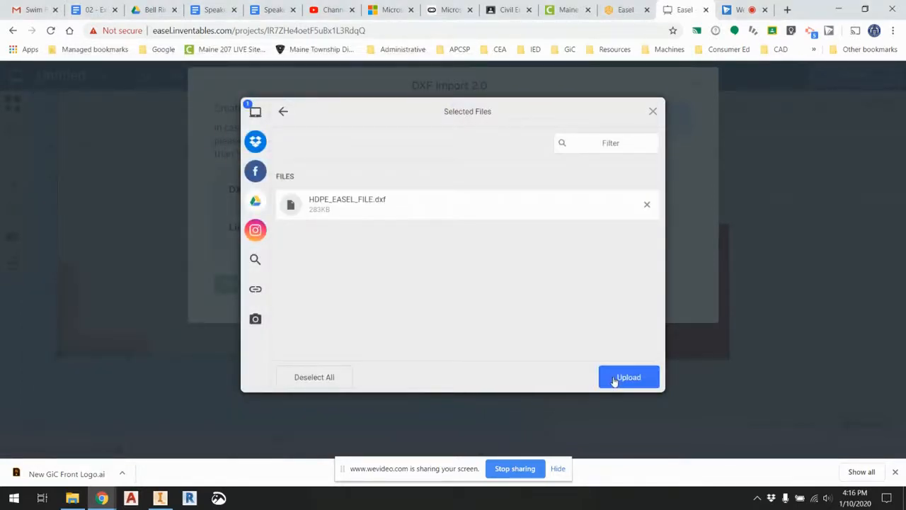
left_click(614, 379)
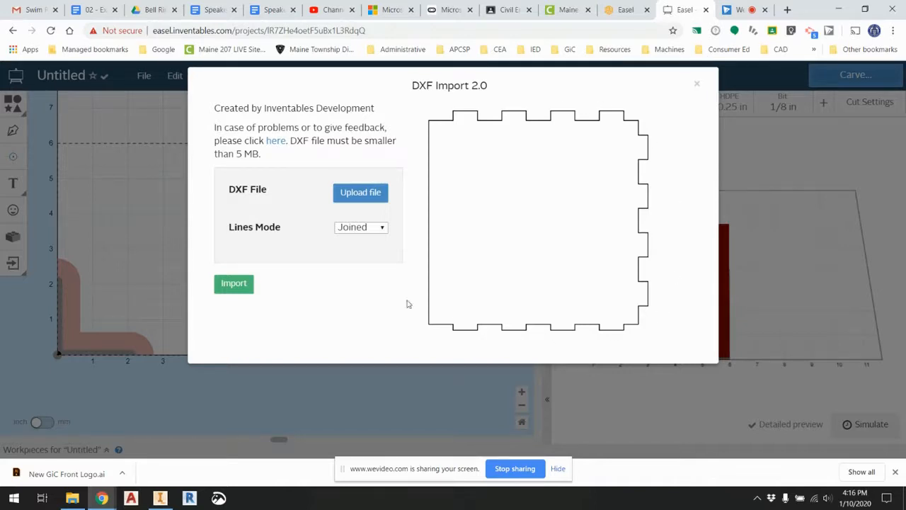
left_click(232, 287)
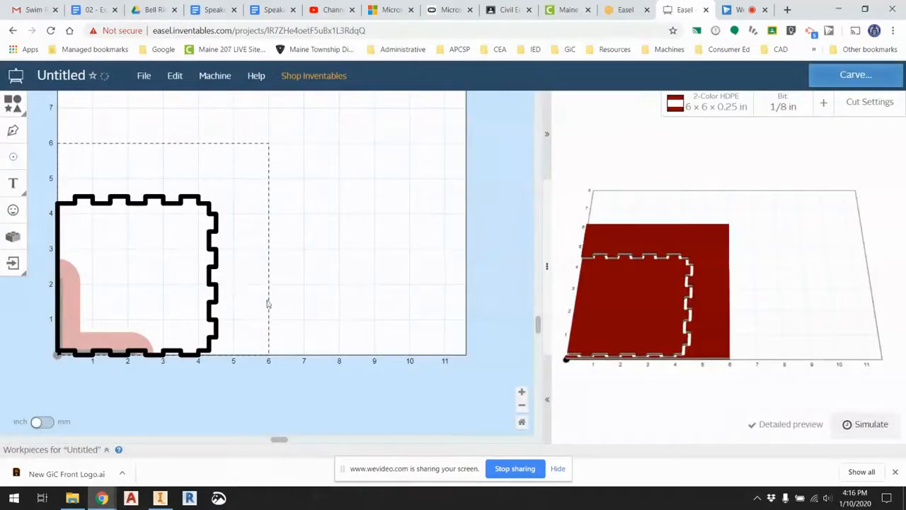
Move the imported panel outline about 1 in inside the material and rotate it 90° clockwise so its straight edge faces up.
left_click_drag(263, 382, 101, 169)
left_click(374, 291)
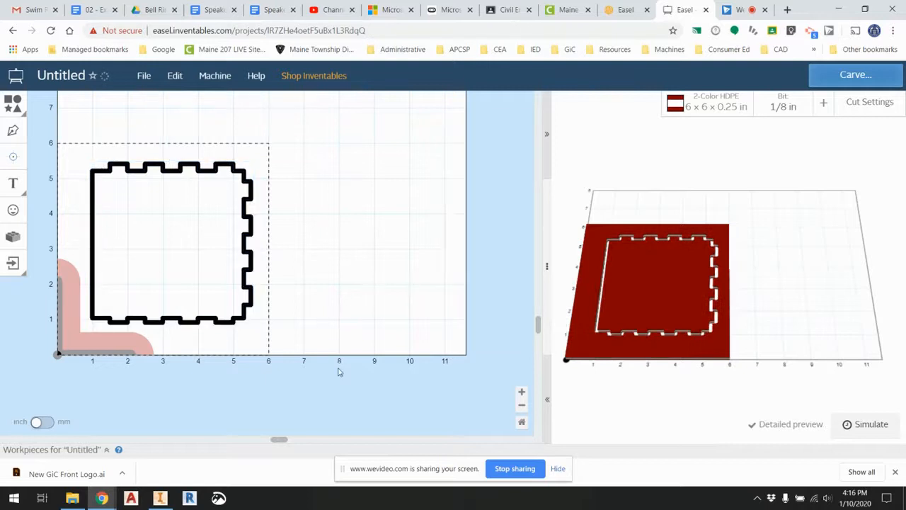
left_click_drag(280, 345, 80, 151)
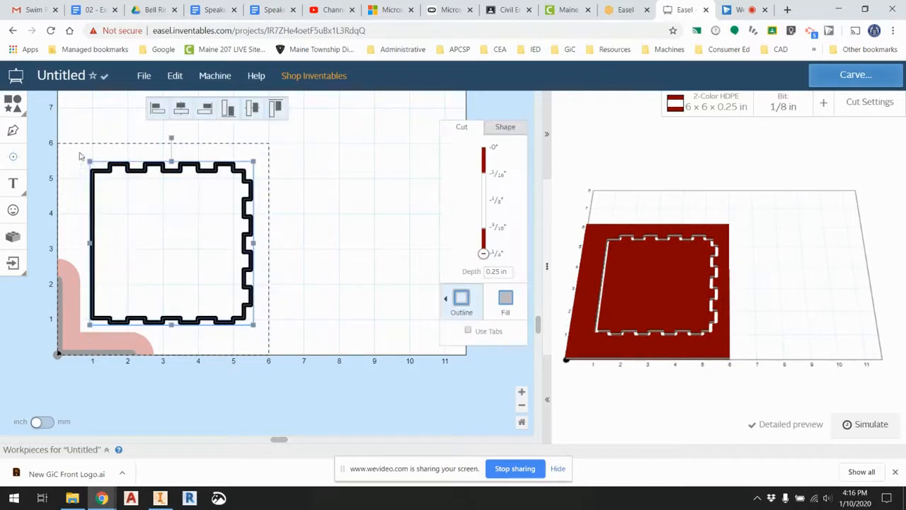
left_click_drag(172, 135, 312, 242)
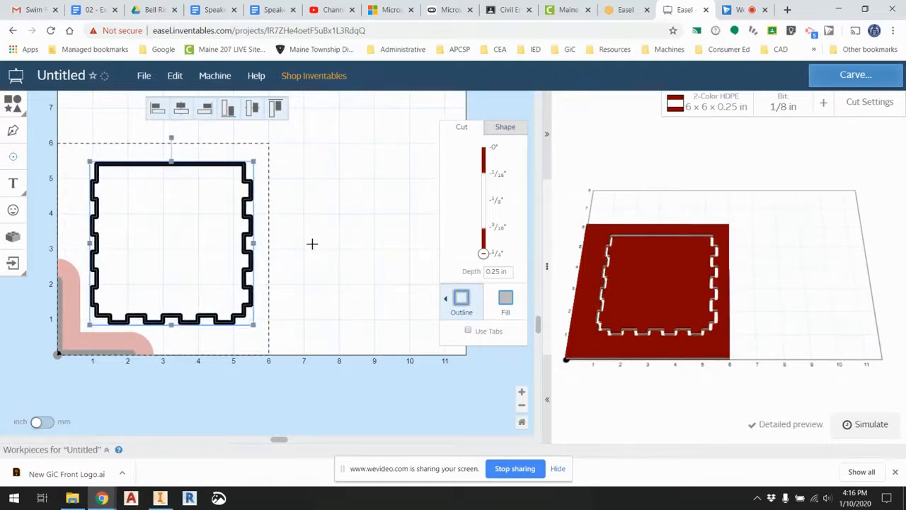
left_click(352, 252)
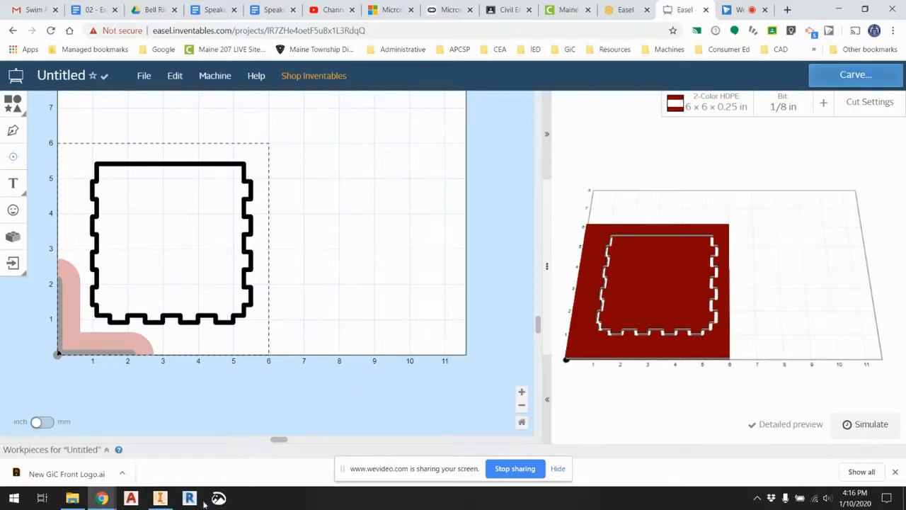
Switch to Inventor, turn the back view of the side panel straight edge up, examine its tab edges, and return to Easel.
left_click(160, 498)
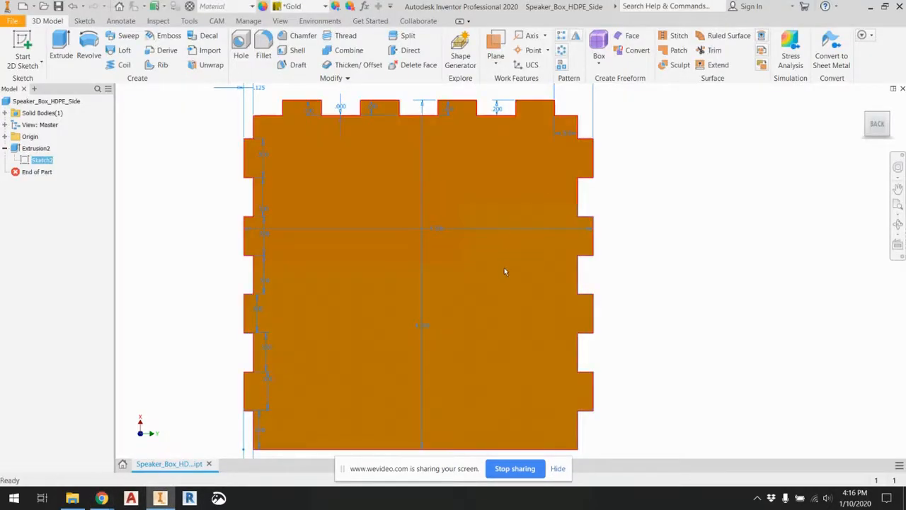
scroll(504, 272, "down", 3)
left_click(567, 403)
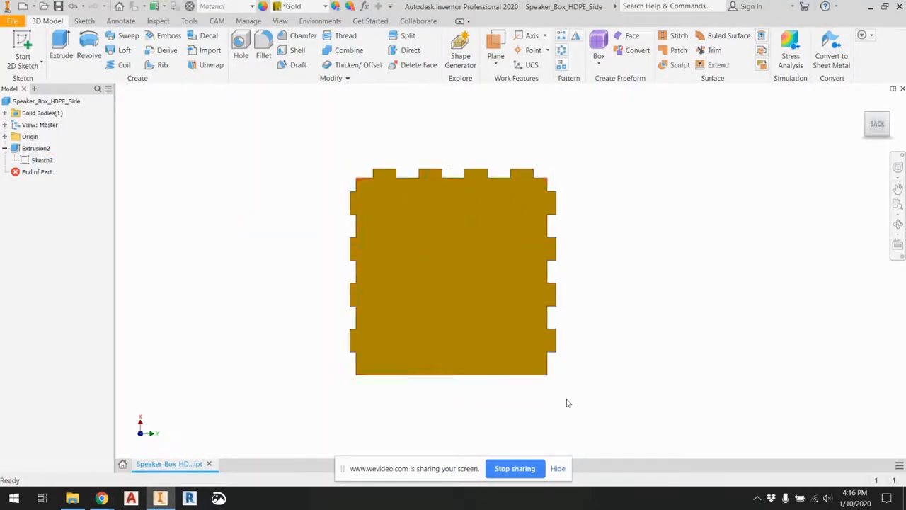
left_click(902, 110)
left_click(902, 110)
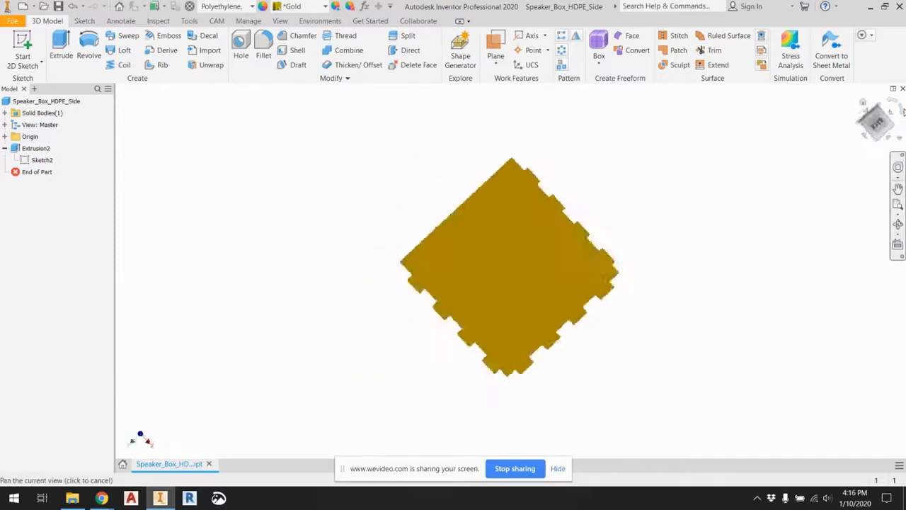
scroll(425, 216, "down", 4)
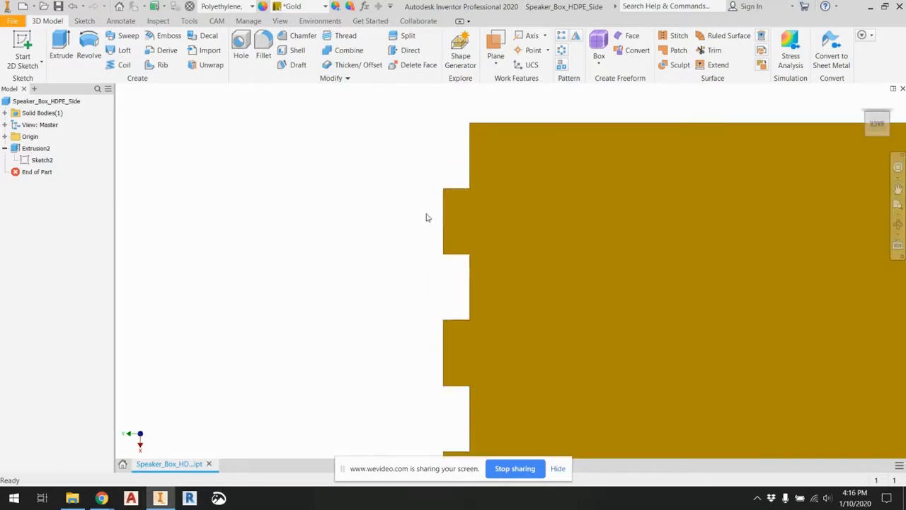
scroll(440, 207, "up", 4)
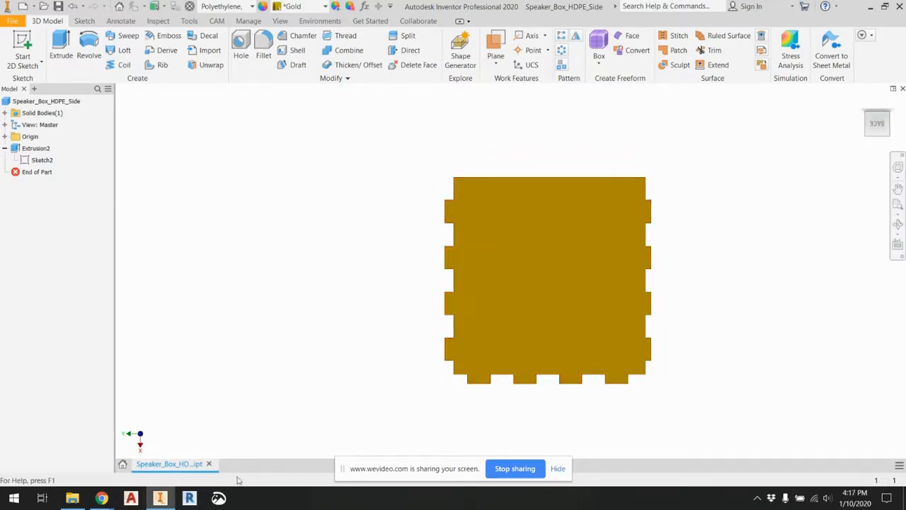
mouse_move(100, 498)
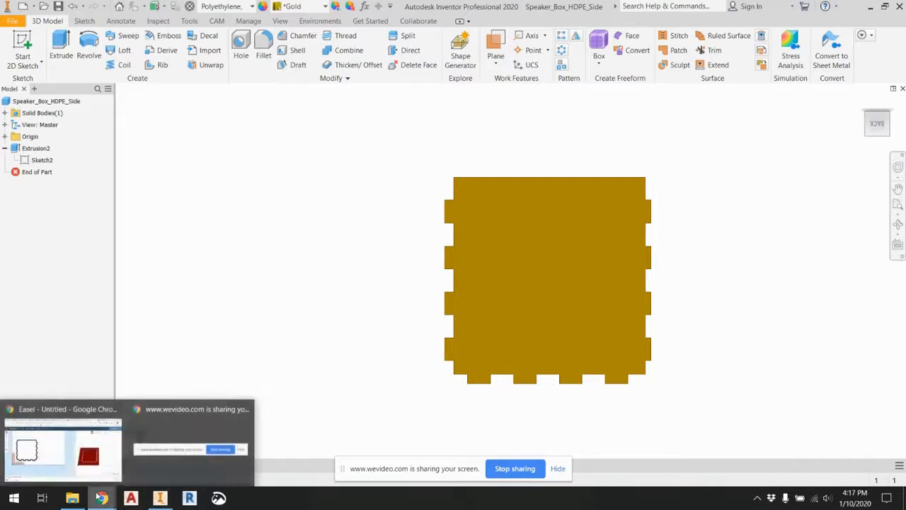
left_click(102, 457)
Move the panel outline about 3 in to the right, try shrinking it, and undo the resize.
left_click_drag(262, 337, 82, 150)
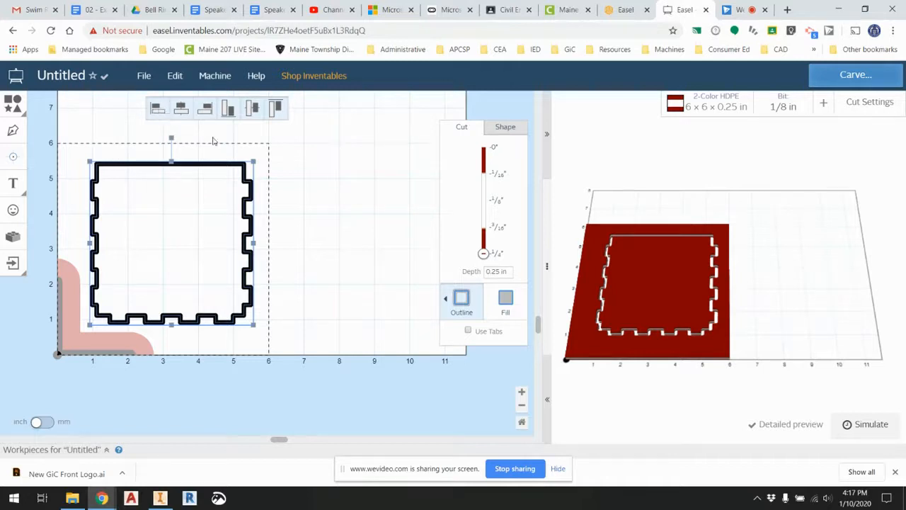
left_click_drag(327, 211, 402, 222)
left_click_drag(316, 356, 78, 146)
left_click_drag(130, 163, 236, 167)
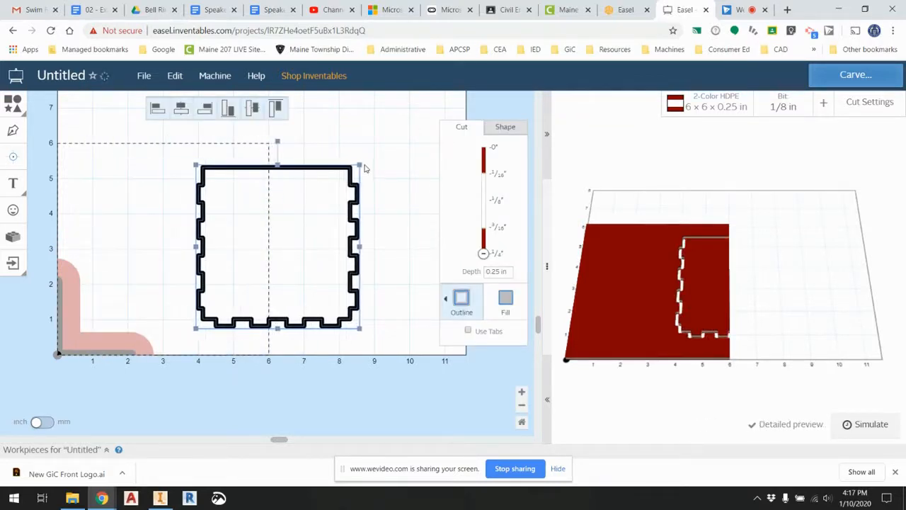
left_click_drag(359, 163, 294, 148)
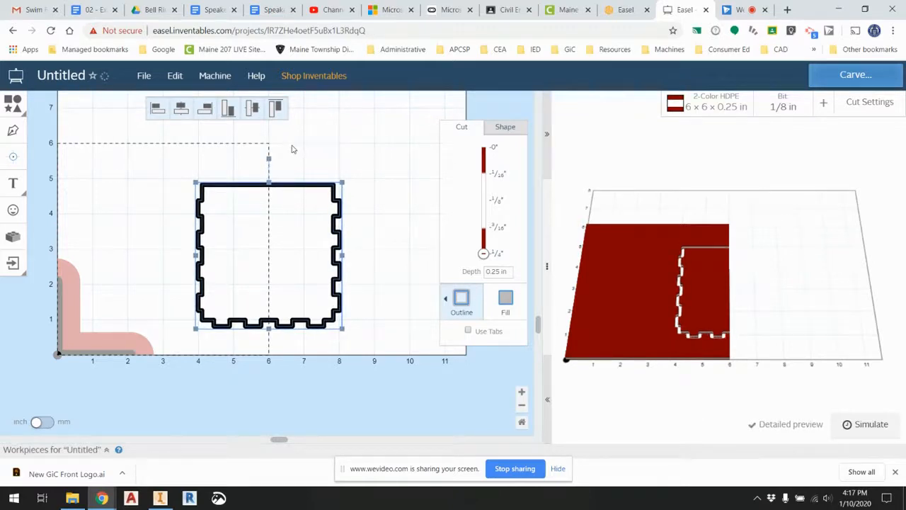
key("ctrl+z")
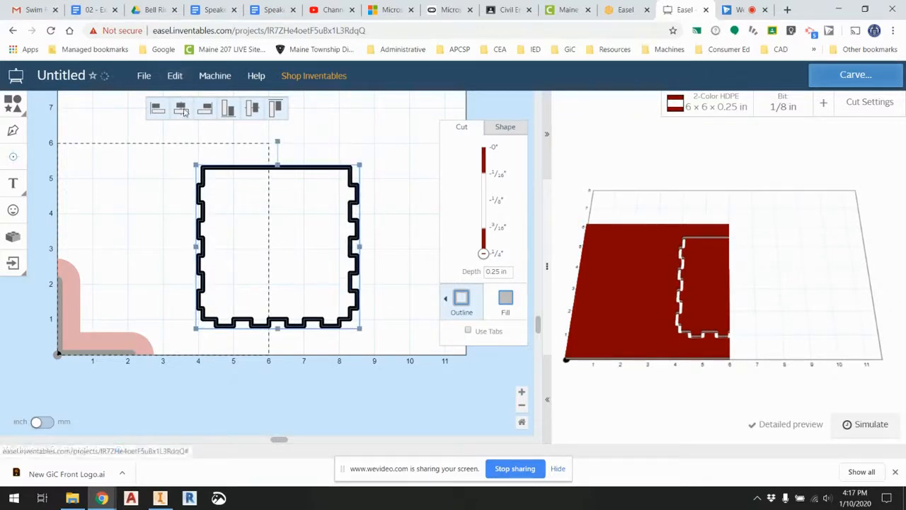
left_click(177, 132)
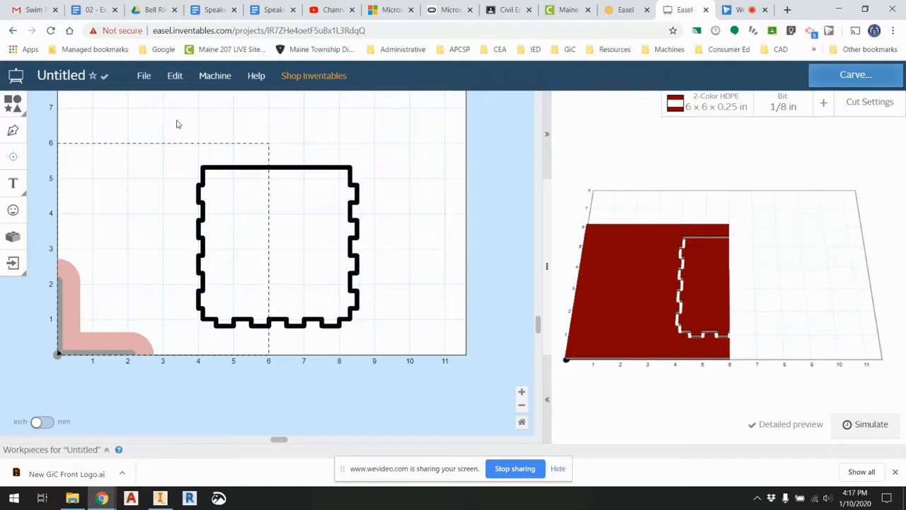
Flip the panel outline horizontally, check it against the Inventor part, and move it back inside the material, about 1 in from the origin.
left_click_drag(361, 336, 143, 145)
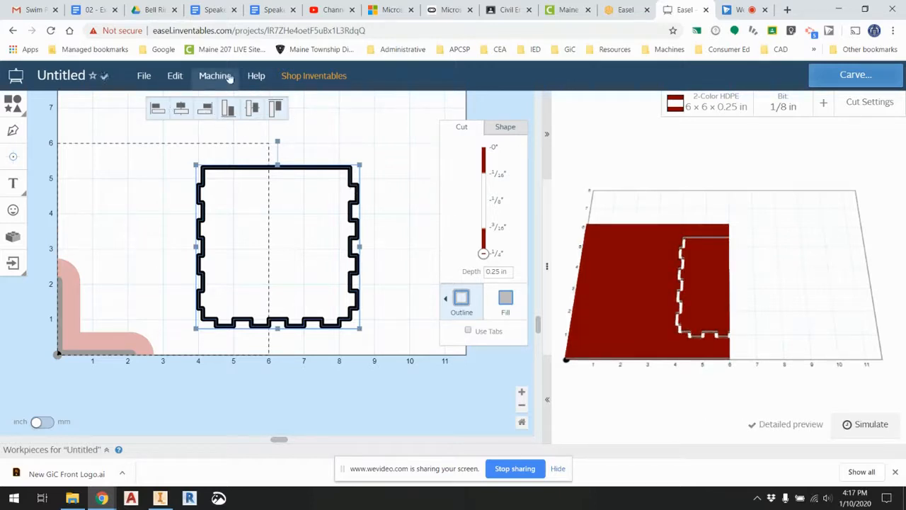
left_click(175, 75)
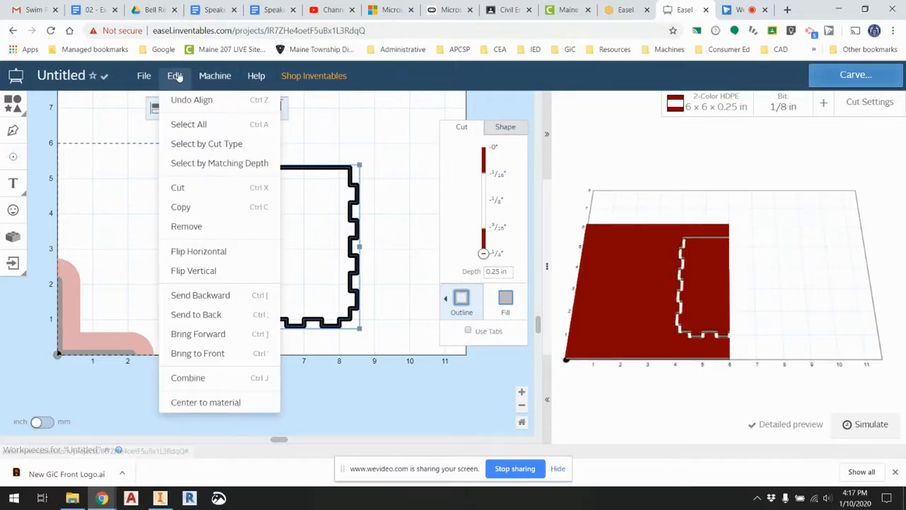
left_click(244, 259)
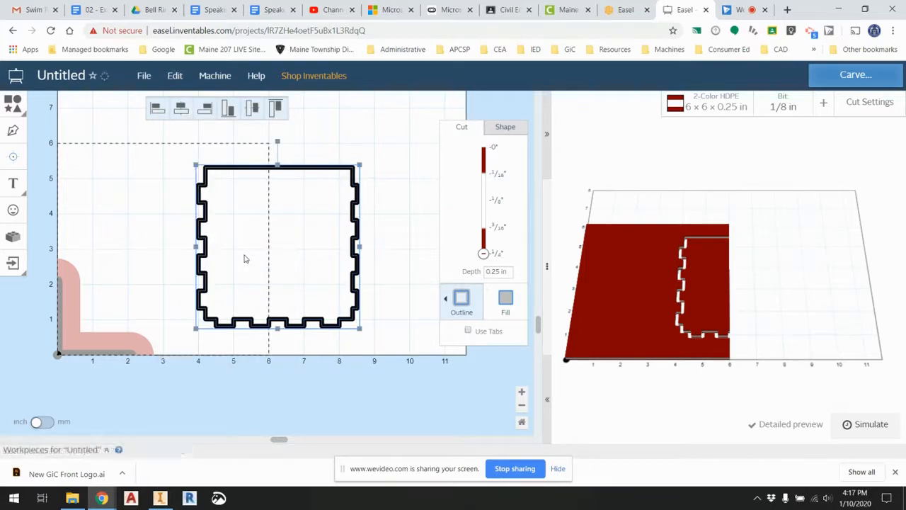
left_click(160, 498)
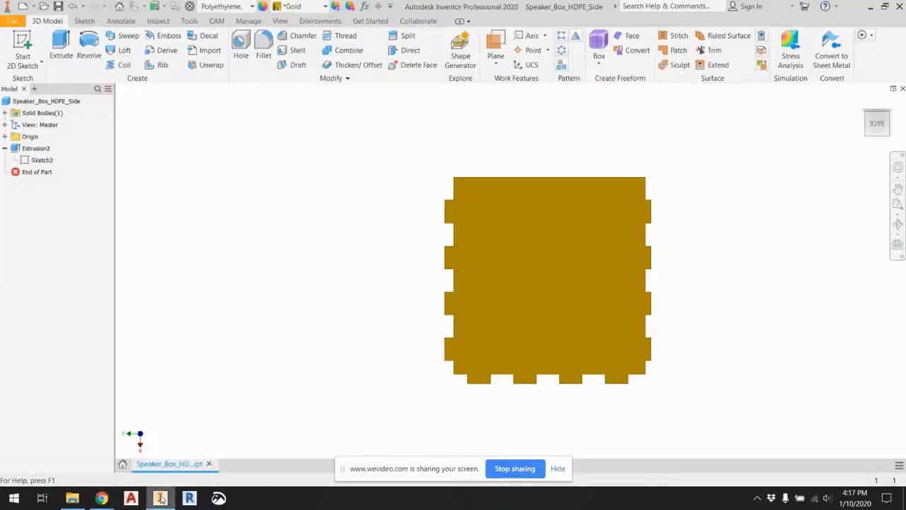
left_click(161, 498)
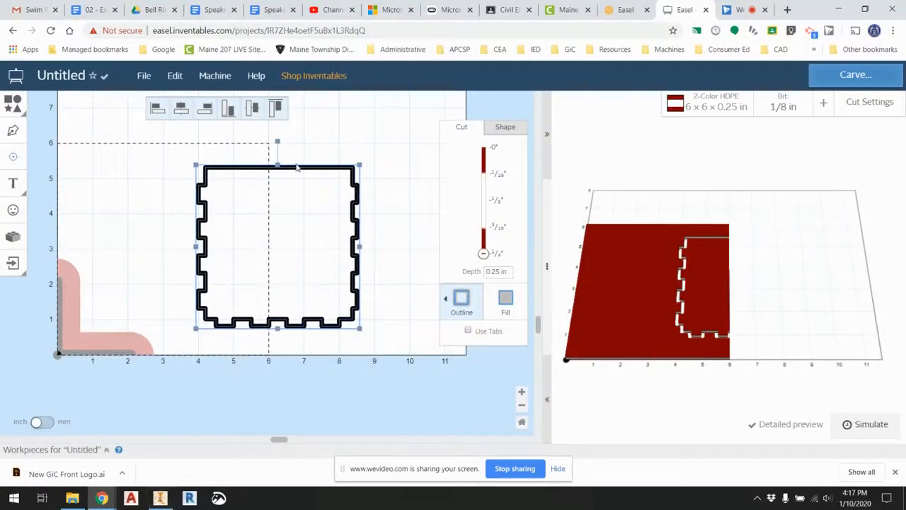
left_click_drag(301, 166, 193, 161)
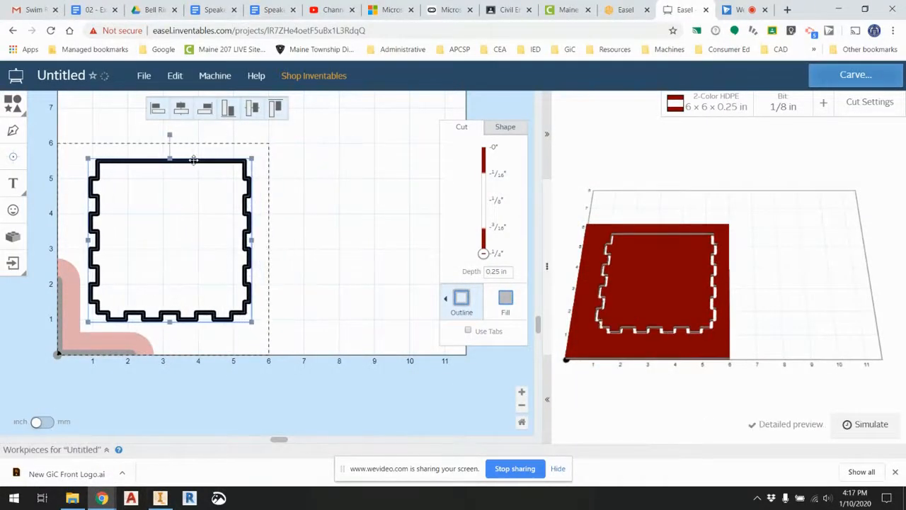
Check the panel's position and size values and examine the cut line closely along its notched edges.
left_click(498, 132)
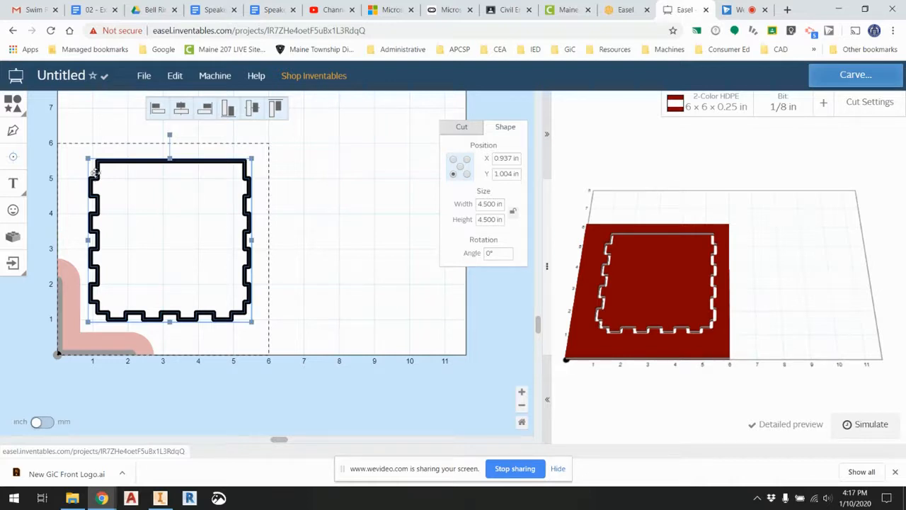
left_click(521, 391)
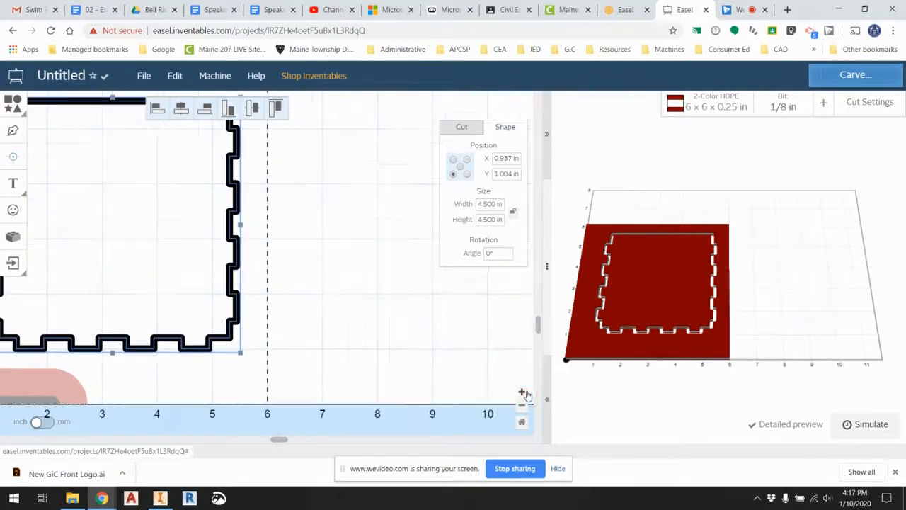
left_click(522, 392)
left_click_drag(284, 441, 181, 441)
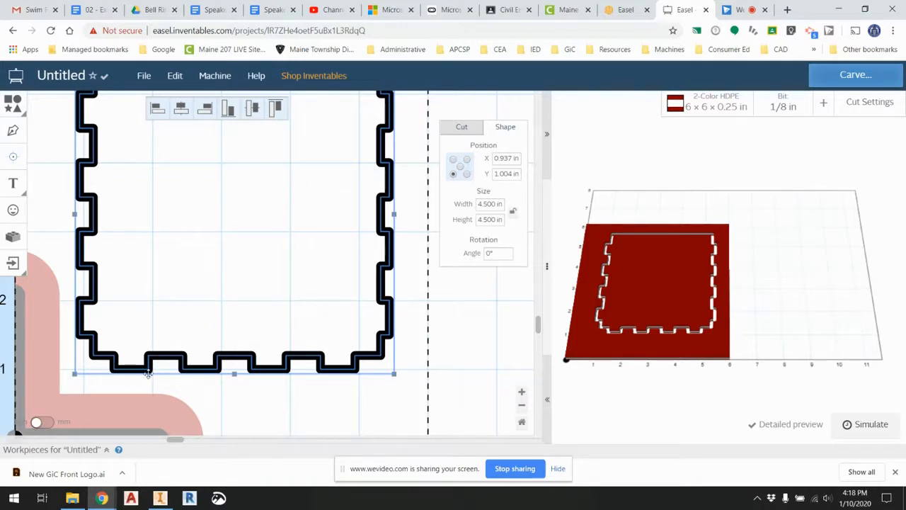
scroll(143, 194, "up", 1)
scroll(110, 205, "down", 1)
scroll(156, 217, "up", 1)
scroll(181, 218, "down", 1)
Try to set the panel's outline cut to run outside the path.
left_click(462, 128)
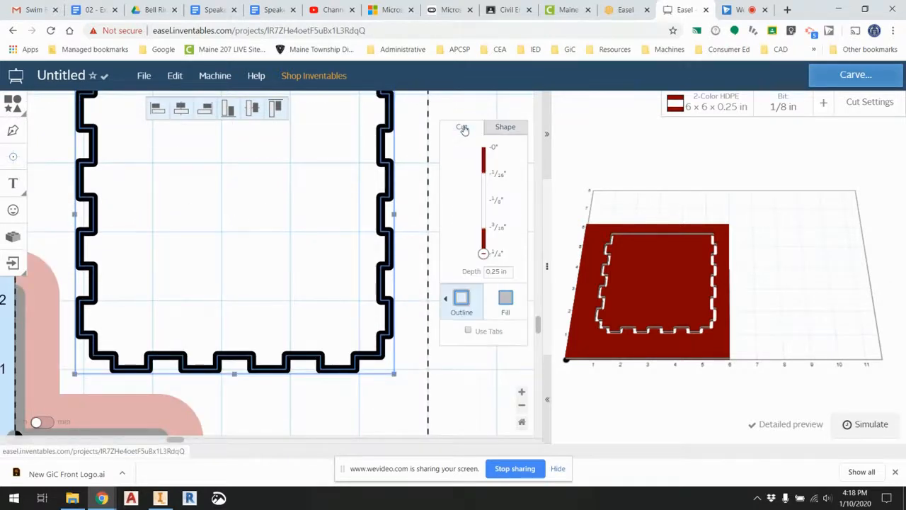
left_click(452, 300)
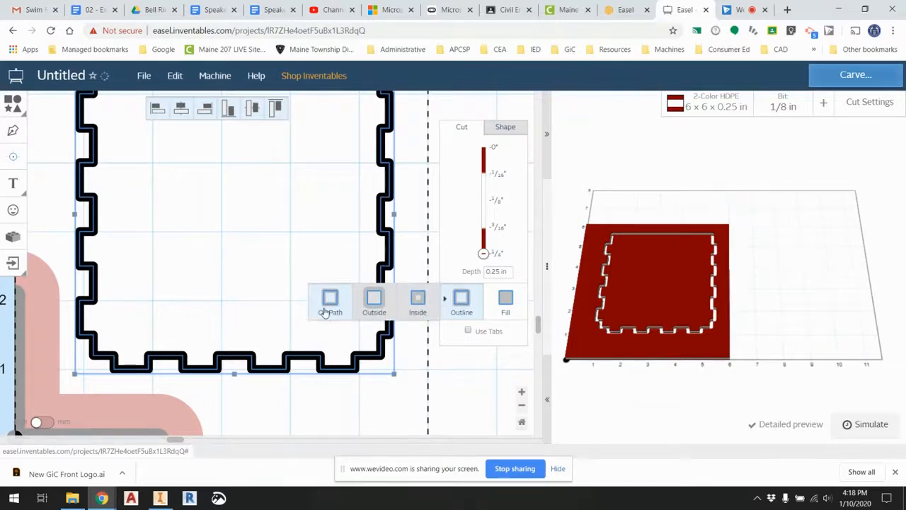
left_click(375, 300)
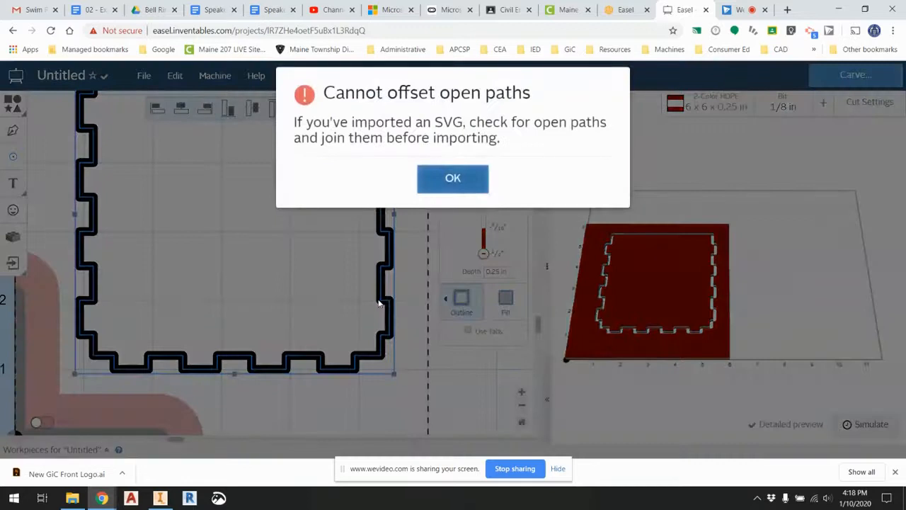
left_click(451, 180)
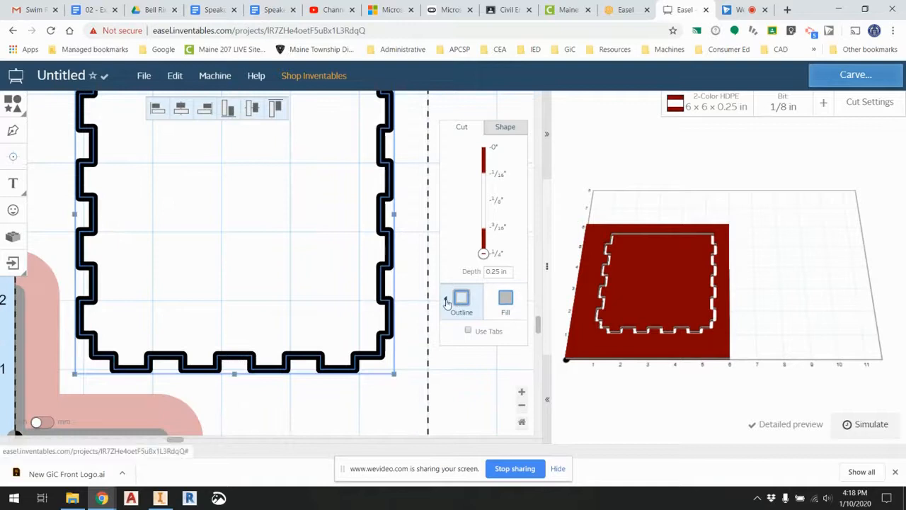
Enable holding tabs on the panel's outline cut and check where they sit around the whole panel.
left_click(468, 331)
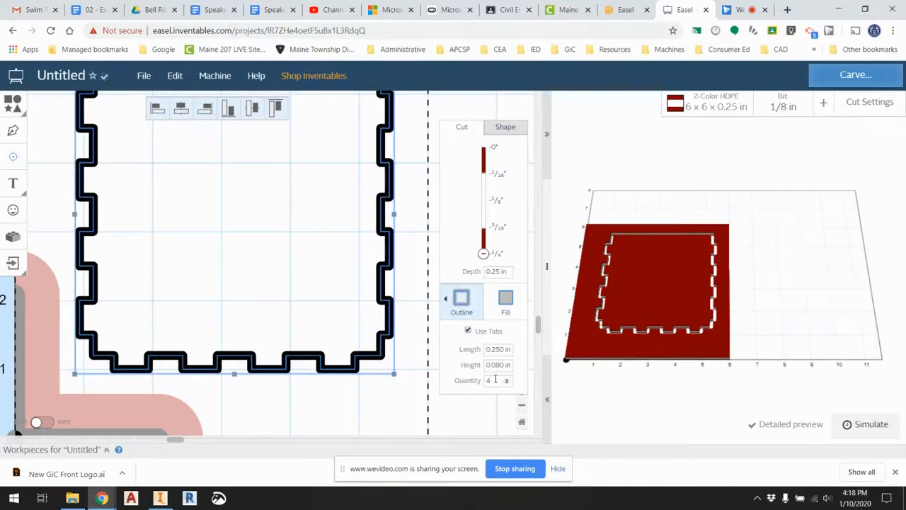
left_click(424, 193)
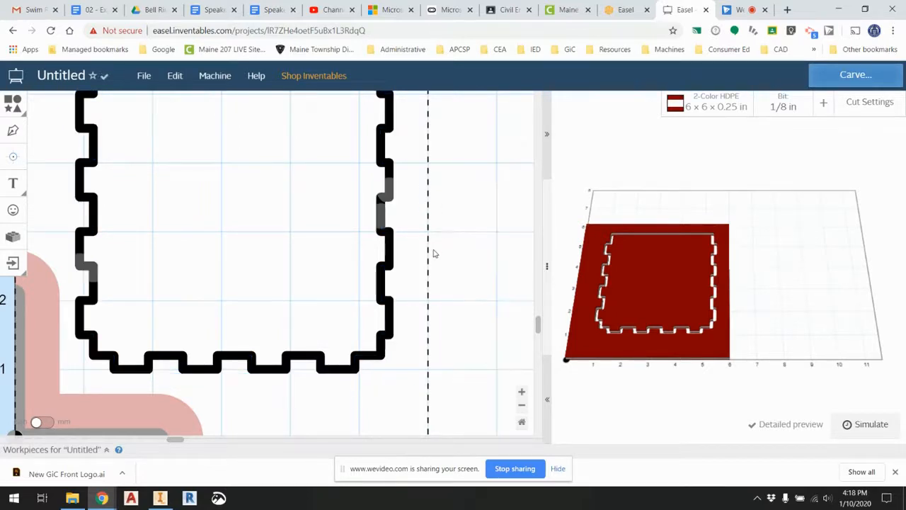
scroll(418, 286, "up", 2)
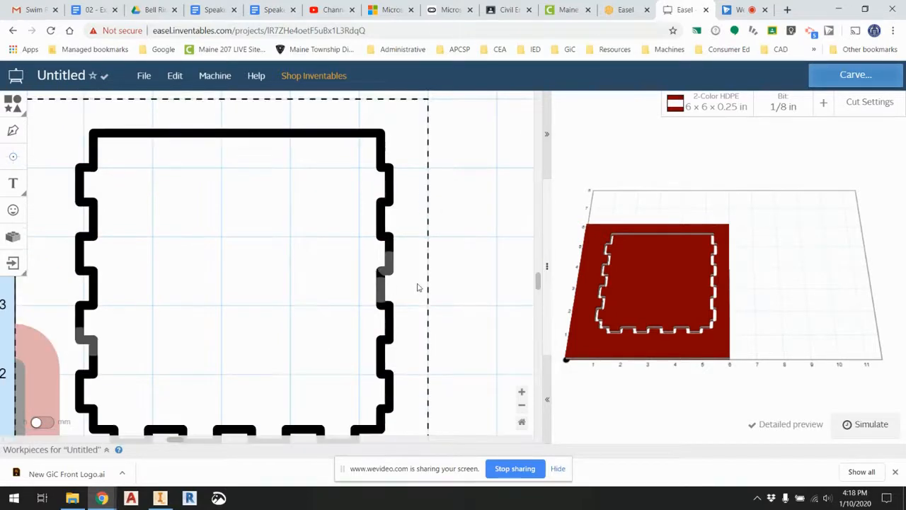
left_click(521, 405)
Reposition the holding tabs so one sits on each side of the panel, and set the tab length to 0.100 in.
left_click(351, 383)
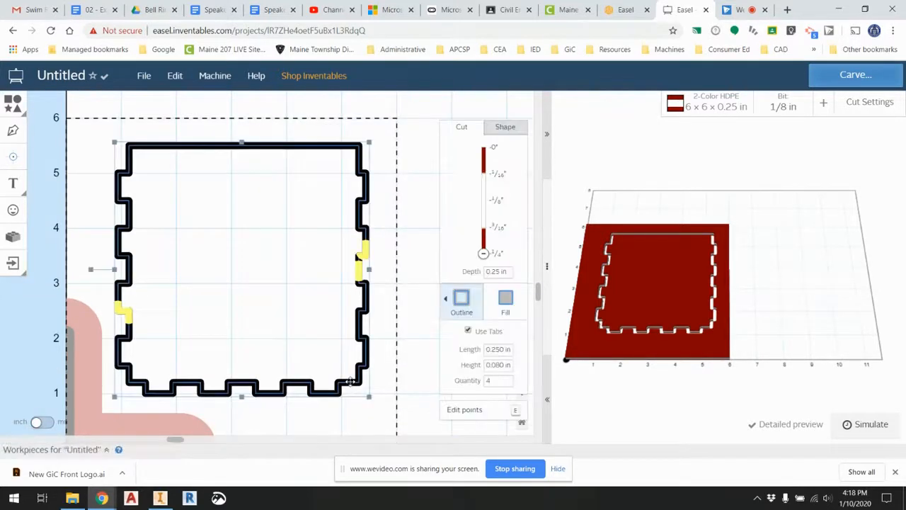
left_click_drag(125, 311, 239, 139)
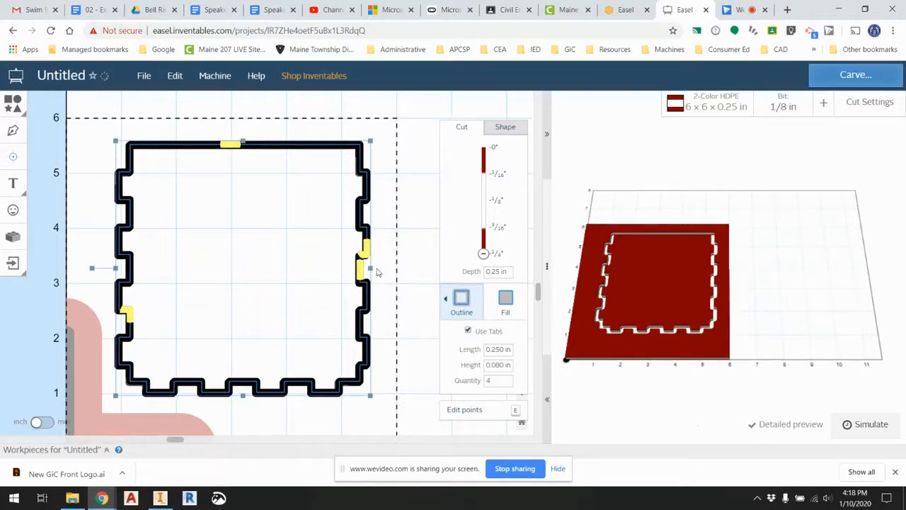
left_click_drag(359, 271, 101, 416)
left_click_drag(282, 383, 249, 397)
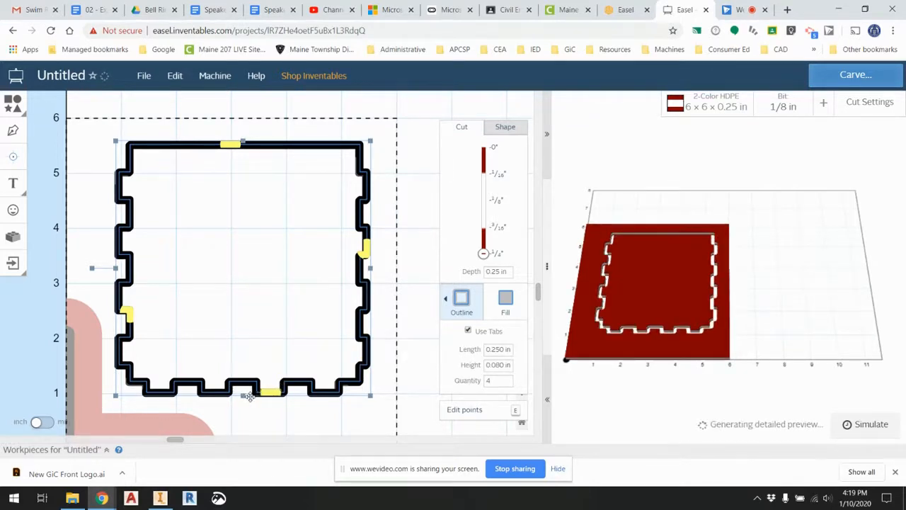
left_click_drag(490, 349, 497, 348)
type("10")
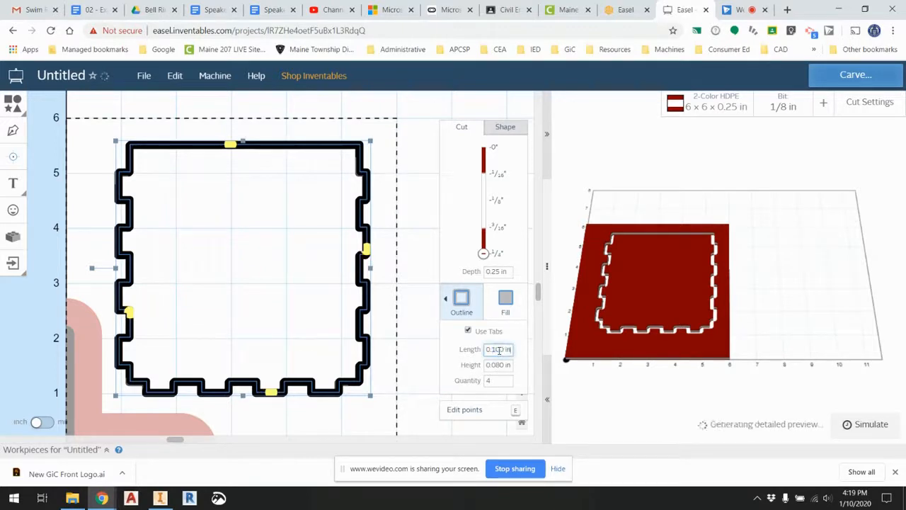
Move the holding tabs on the panel's left and right sides onto straight notch segments away from the corners.
left_click_drag(367, 248, 366, 241)
left_click_drag(124, 305, 135, 246)
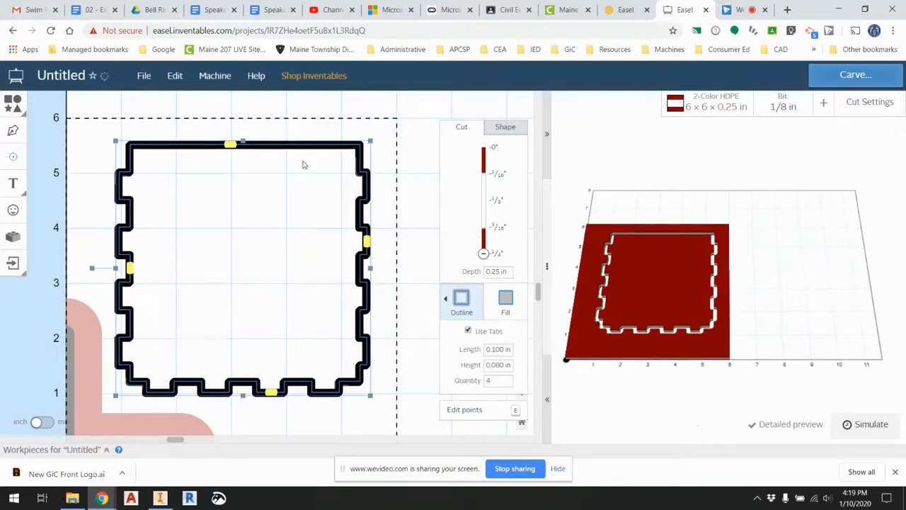
left_click(410, 233)
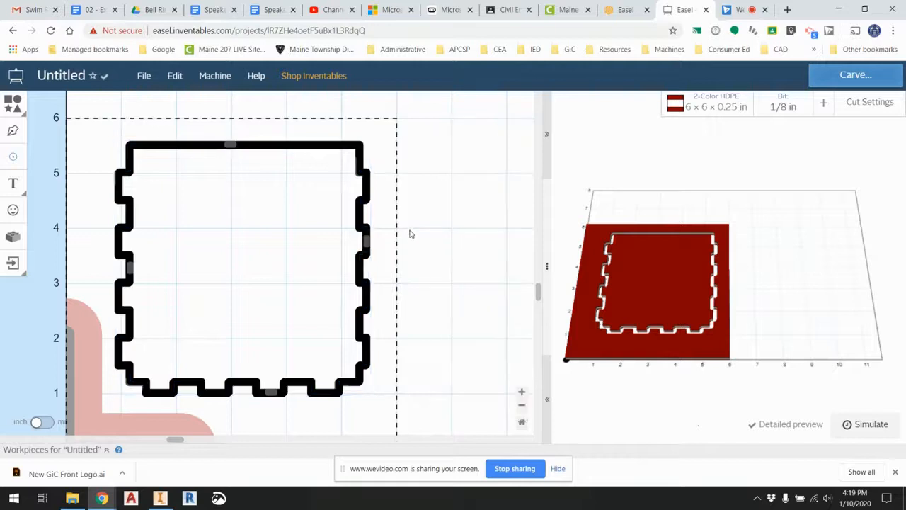
Try to switch the panel's outline cut to the outside of the path.
left_click(359, 322)
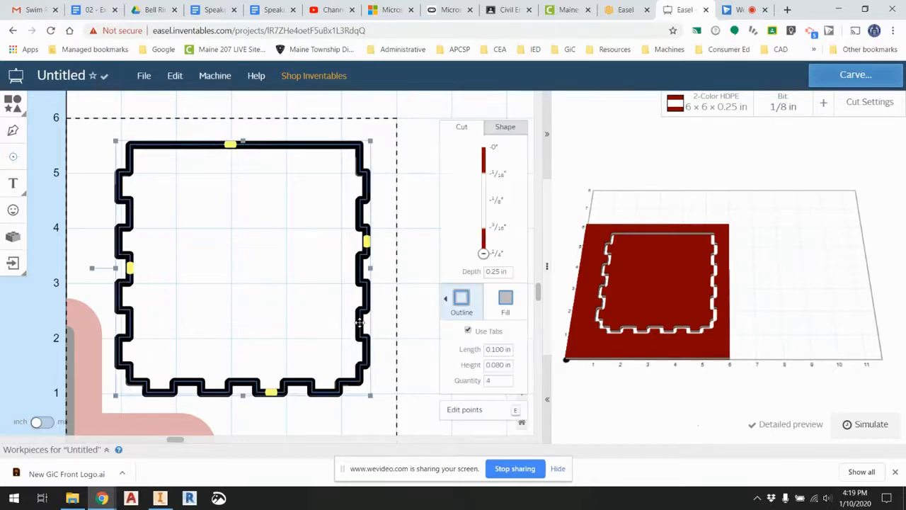
left_click(445, 298)
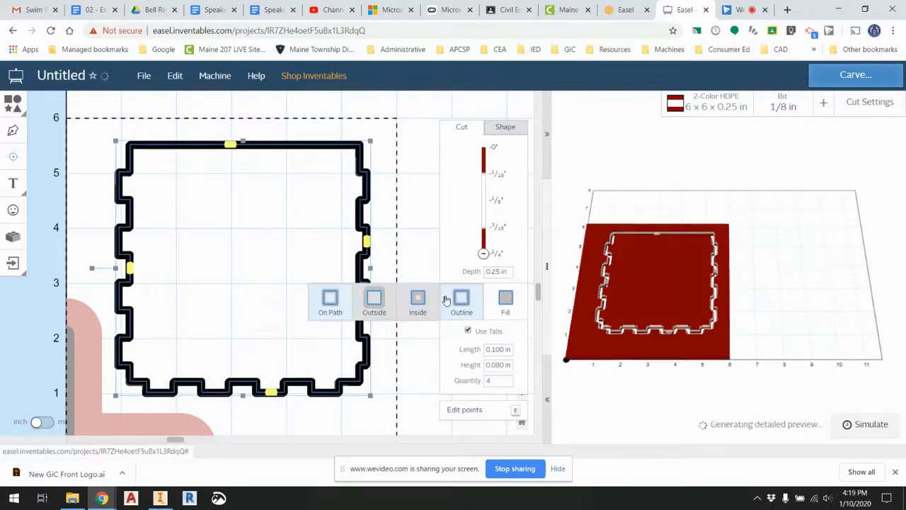
left_click(380, 304)
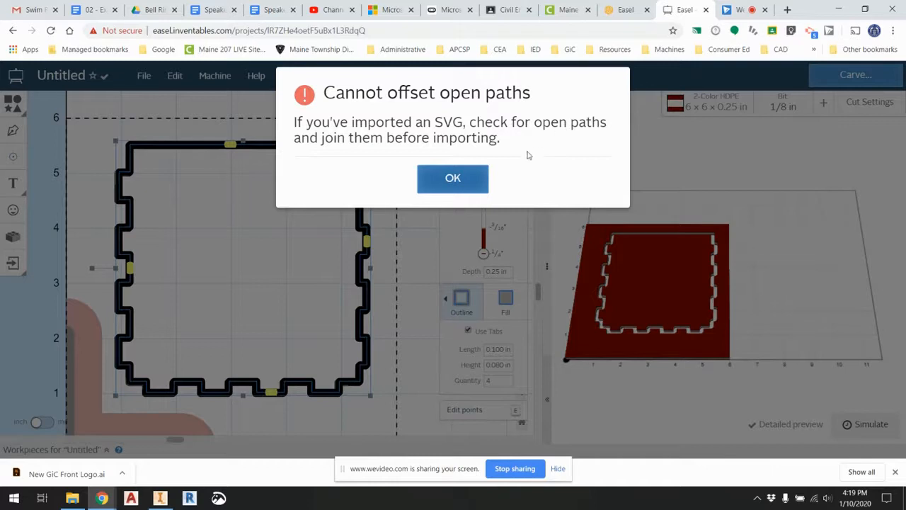
left_click(453, 178)
left_click(405, 205)
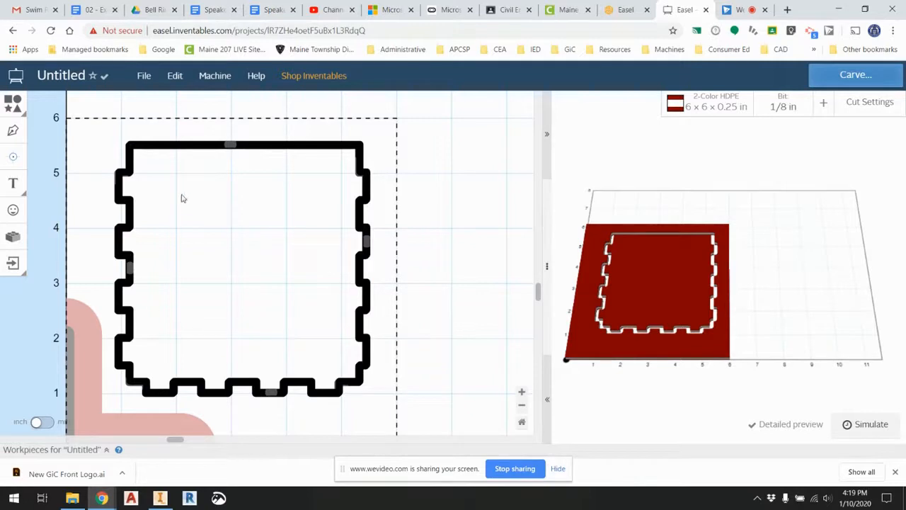
Shift one of the two overlapping panel outlines aside and delete it.
left_click(119, 182)
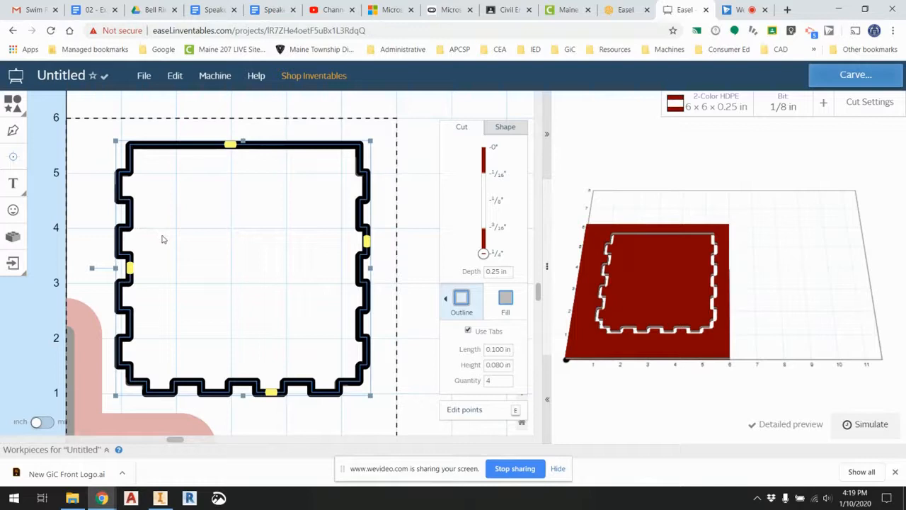
left_click_drag(123, 197, 173, 221)
key("Delete")
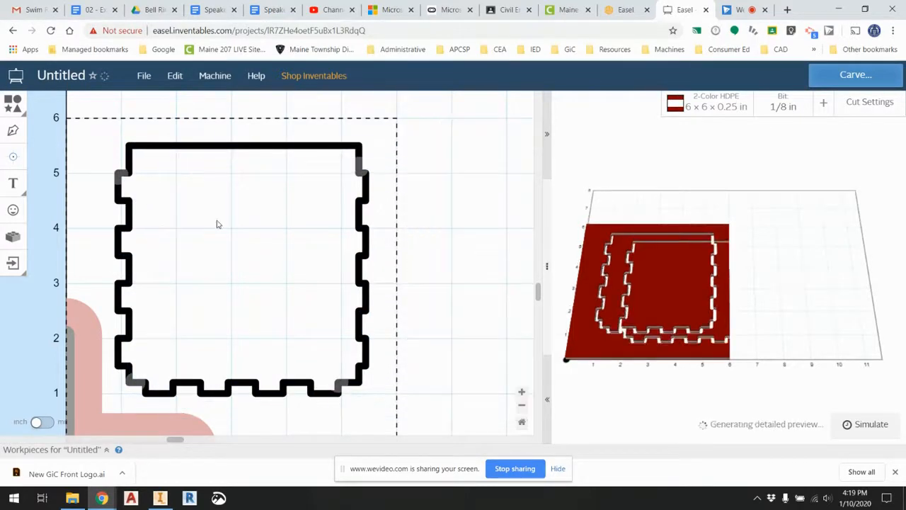
Reposition the remaining outline's four holding tabs so one sits on a straight segment of each side of the panel.
left_click(216, 146)
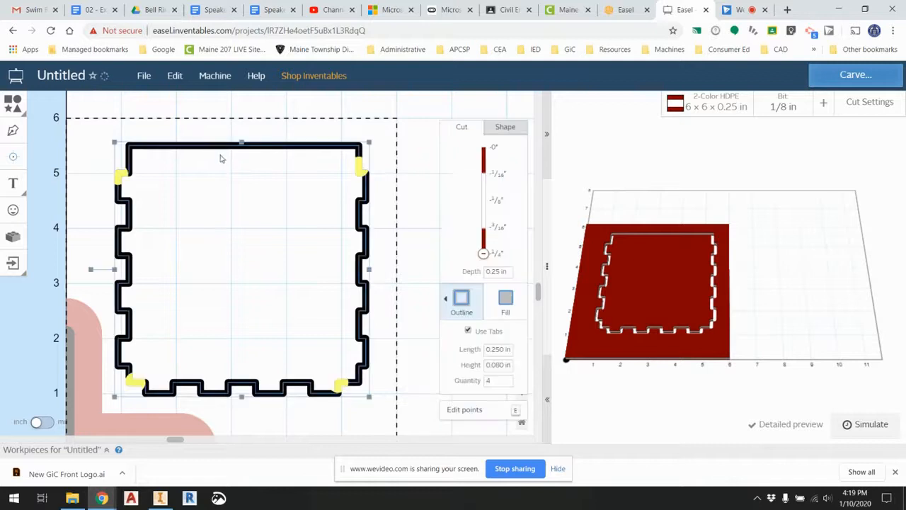
mouse_move(121, 172)
left_mouse_down()
mouse_move(126, 157)
mouse_move(203, 145)
left_mouse_up()
mouse_move(372, 173)
left_mouse_down()
mouse_move(362, 163)
mouse_move(362, 232)
left_mouse_up()
left_click_drag(379, 303, 383, 311)
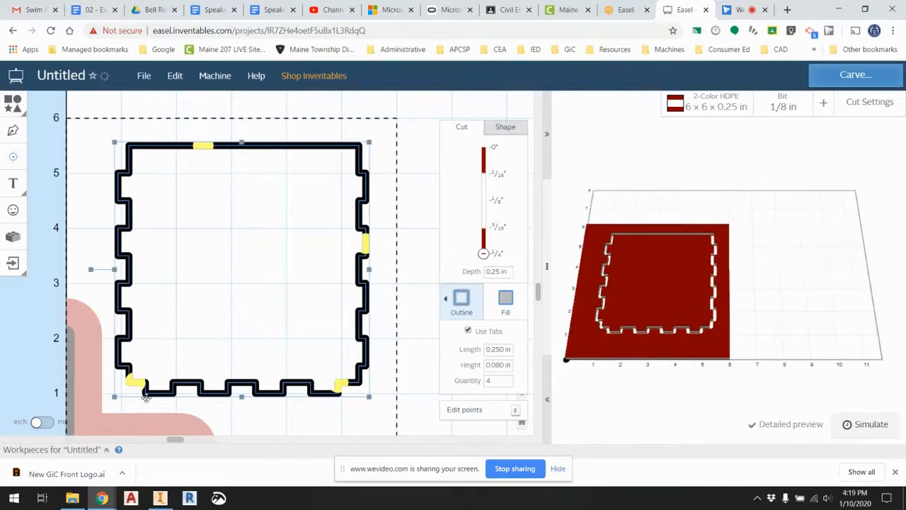
mouse_move(134, 383)
left_mouse_down()
mouse_move(121, 364)
mouse_move(124, 311)
left_mouse_up()
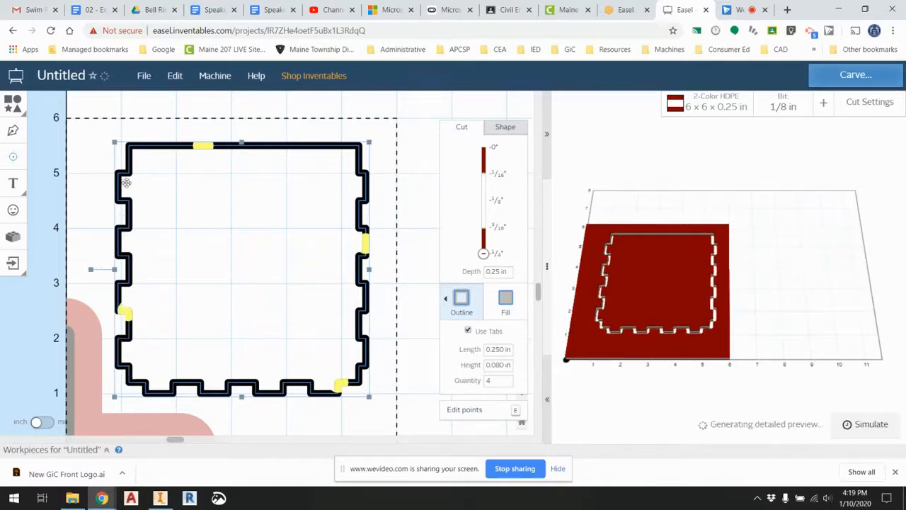
mouse_move(340, 383)
left_mouse_down()
mouse_move(241, 364)
mouse_move(213, 383)
left_mouse_up()
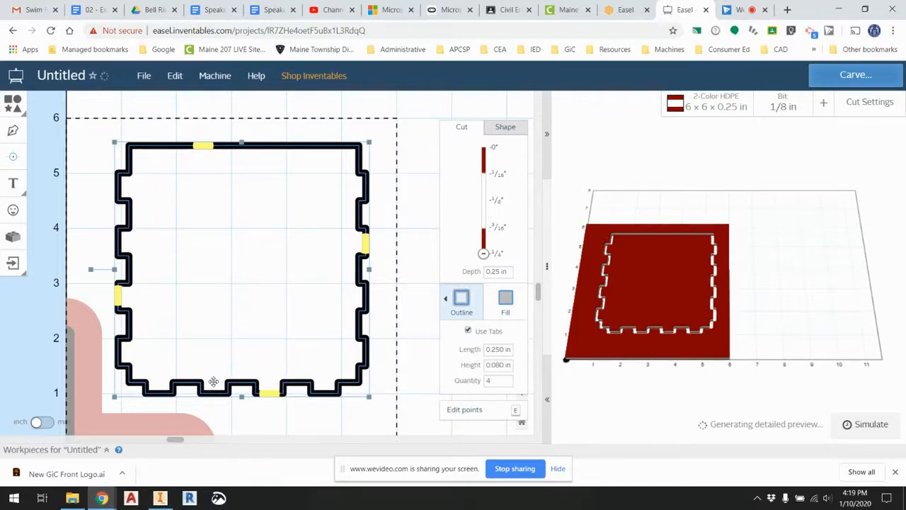
Set the tab length to 0.100 in and make the outline cut run outside the path.
left_click_drag(492, 349, 499, 348)
type("10")
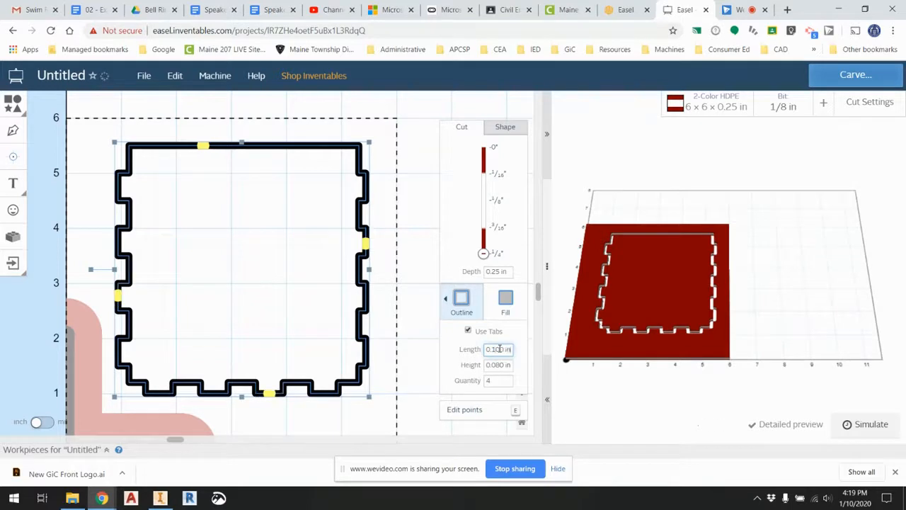
left_click(447, 301)
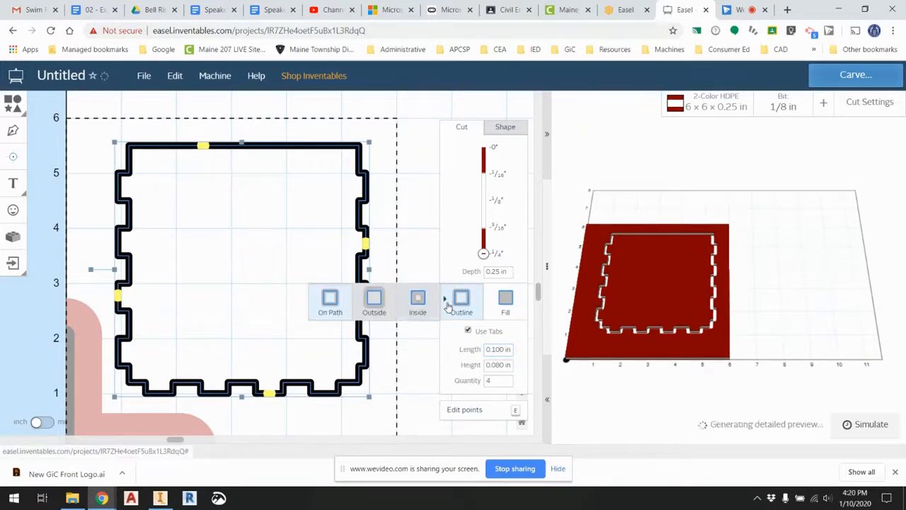
left_click(374, 300)
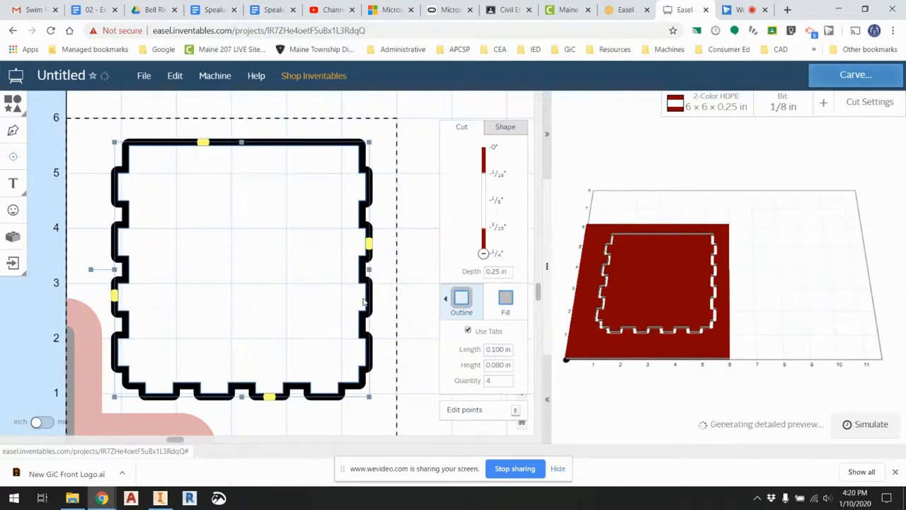
left_click(404, 280)
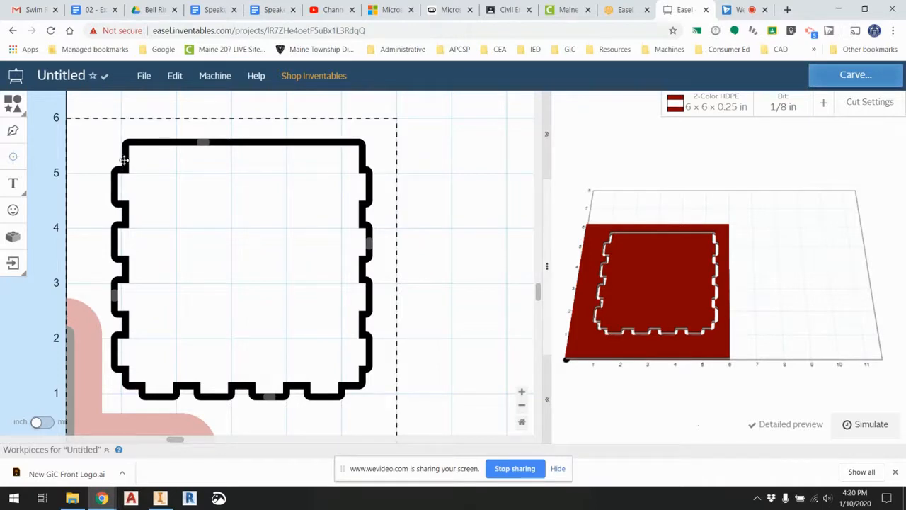
Place a drill point on the uppermost inside notch corner of the panel's right edge.
left_click(521, 391)
left_click(522, 391)
left_click(521, 391)
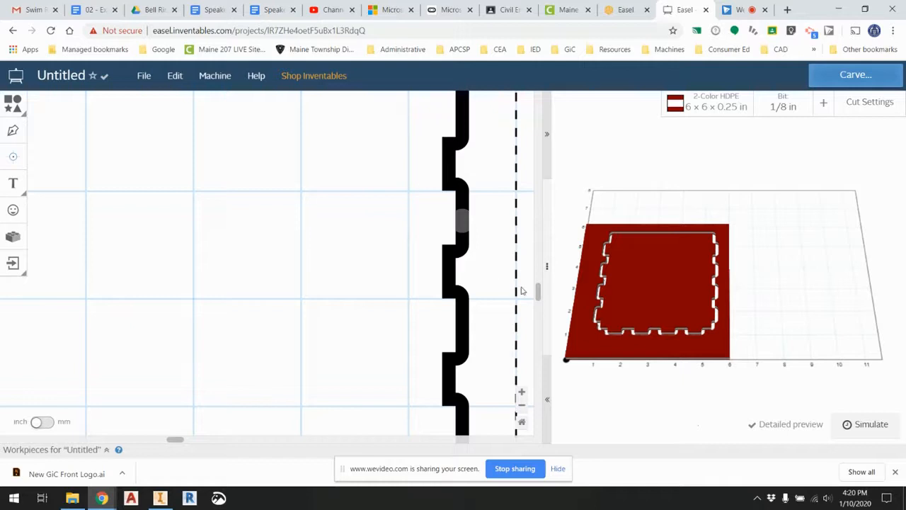
left_click_drag(538, 291, 537, 262)
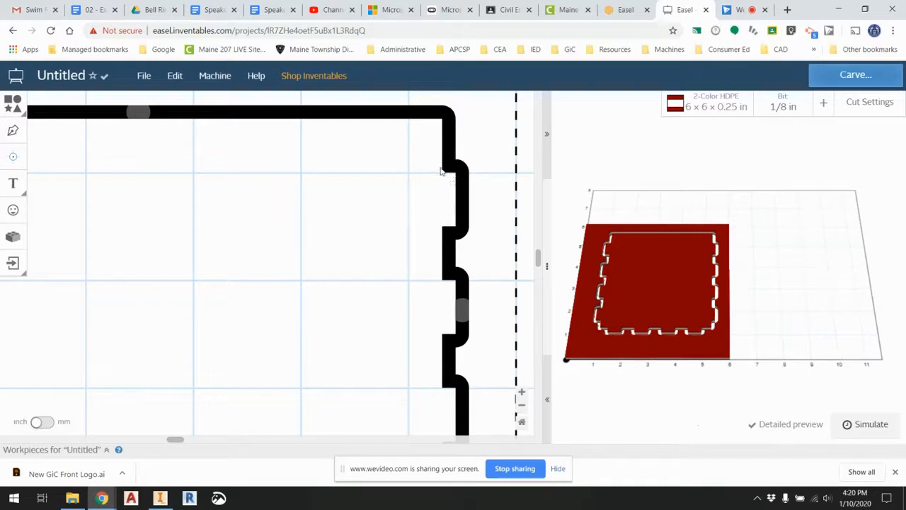
left_click(15, 158)
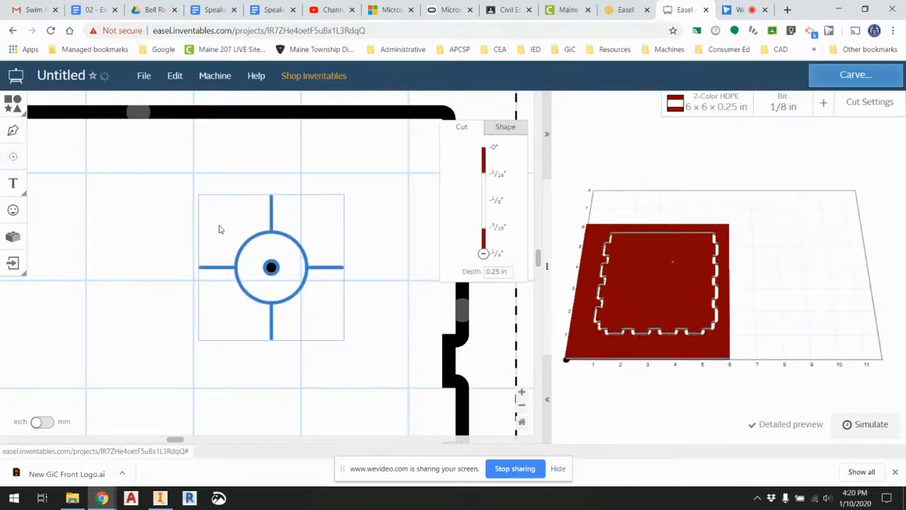
left_click_drag(275, 265, 400, 228)
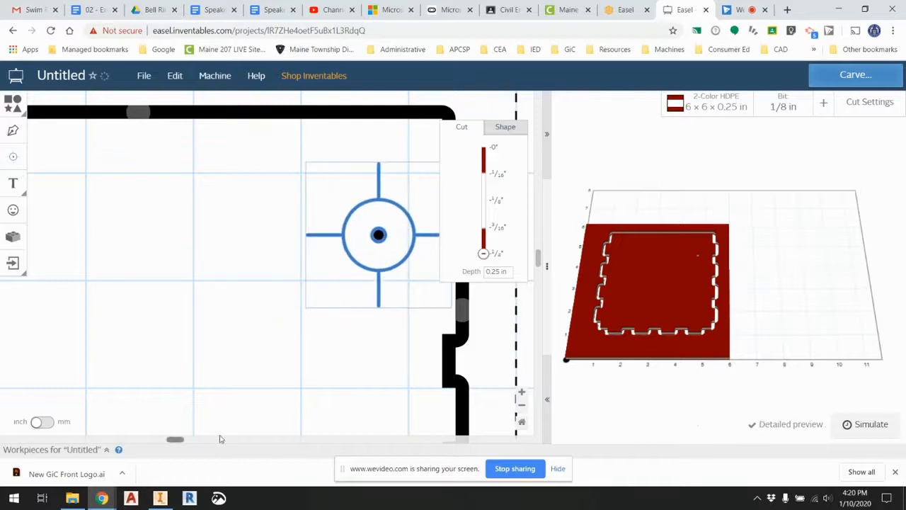
left_click_drag(182, 441, 240, 440)
left_click_drag(236, 234, 301, 171)
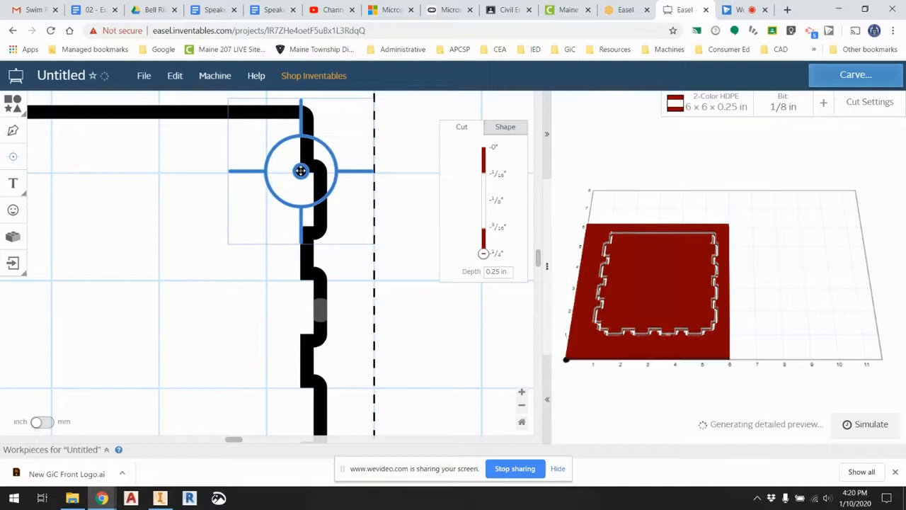
Add four drill points on the next four inside notch corners down the panel's right edge.
left_click(13, 157)
mouse_move(299, 265)
left_mouse_down()
mouse_move(271, 266)
mouse_move(300, 278)
left_mouse_up()
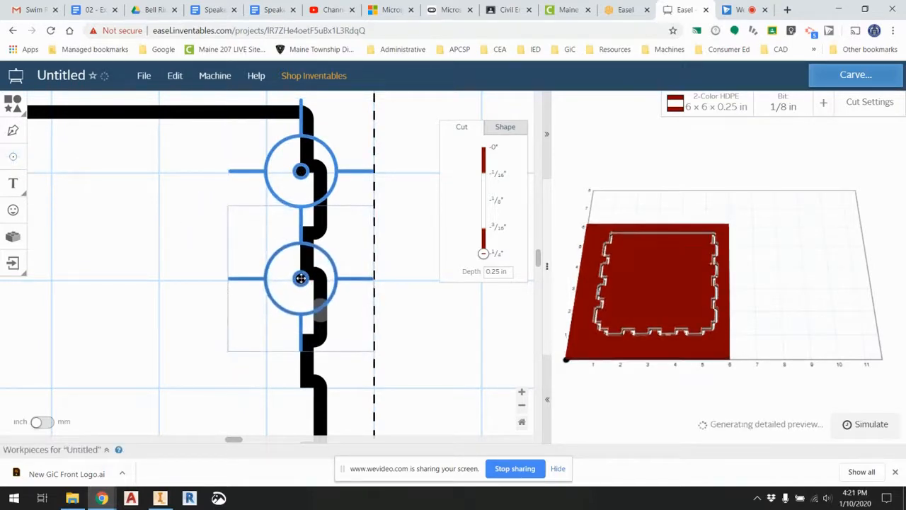
left_click(13, 156)
left_click_drag(270, 267, 299, 336)
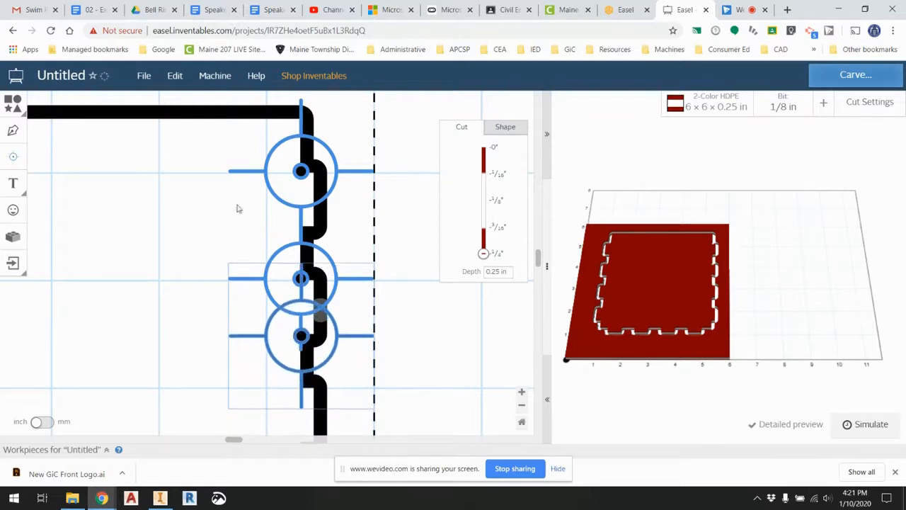
left_click(13, 157)
left_click_drag(273, 267, 300, 227)
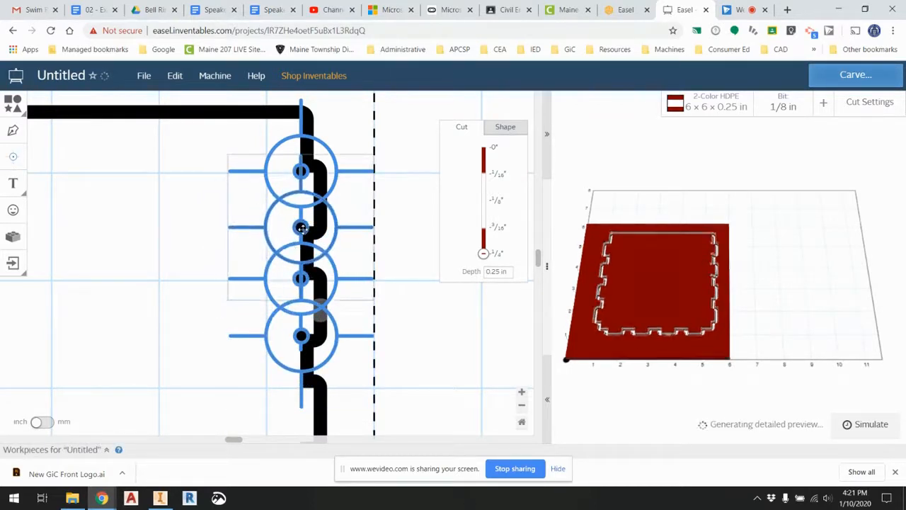
left_click(18, 157)
left_click_drag(270, 273, 303, 386)
Add three drill points on the lowest three inside notch corners of the panel's right edge.
scroll(381, 285, "down", 5)
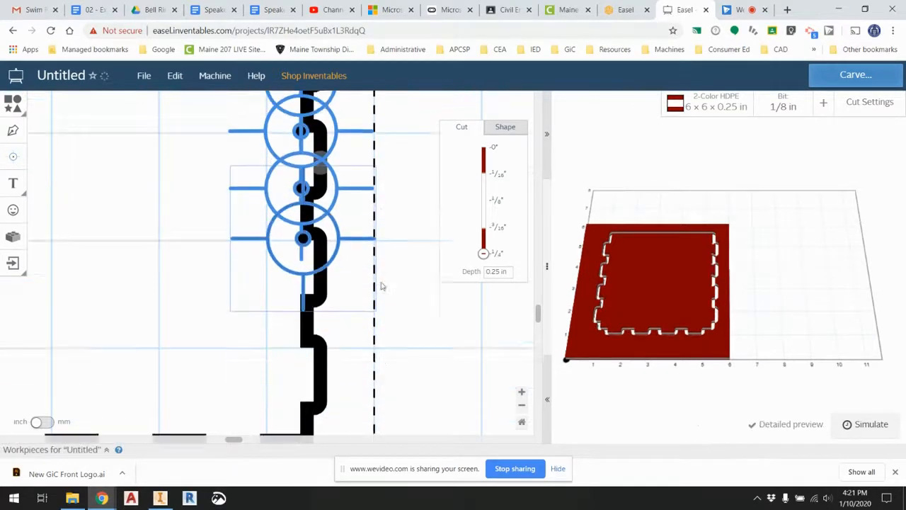
left_click(13, 156)
left_click_drag(271, 266, 301, 221)
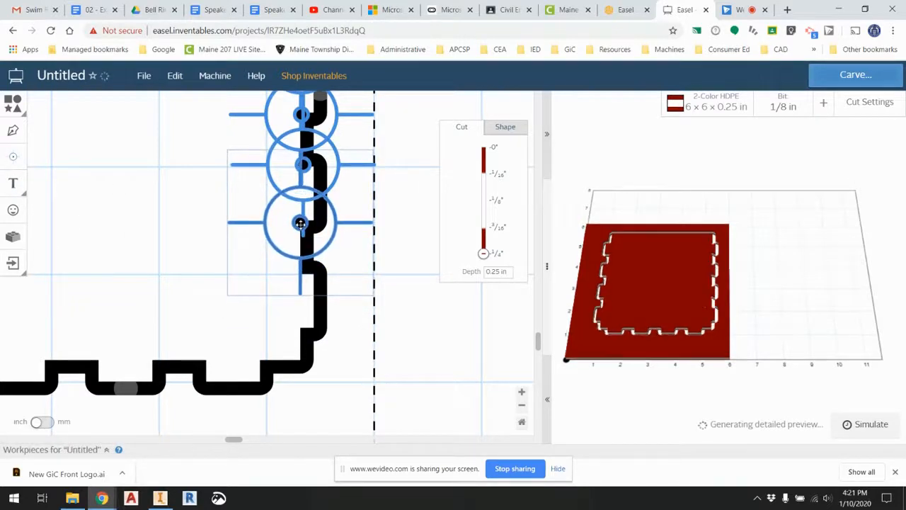
left_click(12, 155)
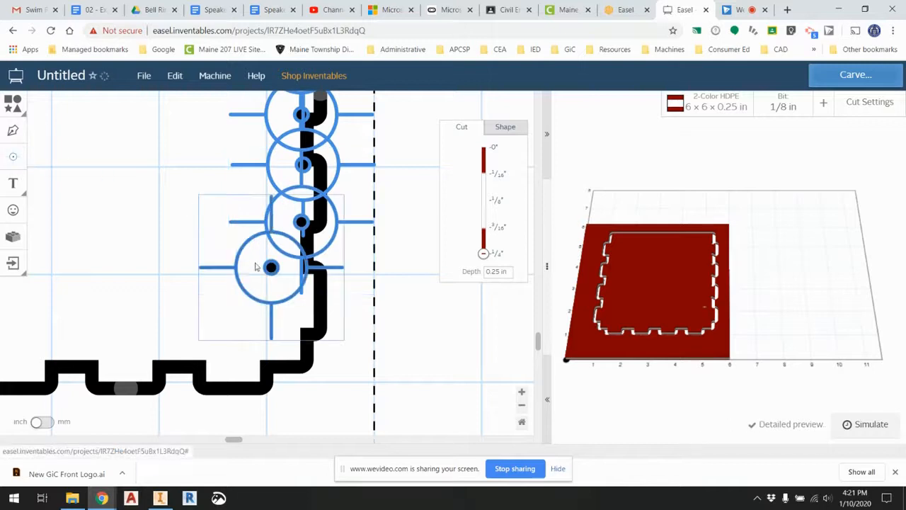
left_click_drag(271, 267, 302, 272)
left_click(13, 155)
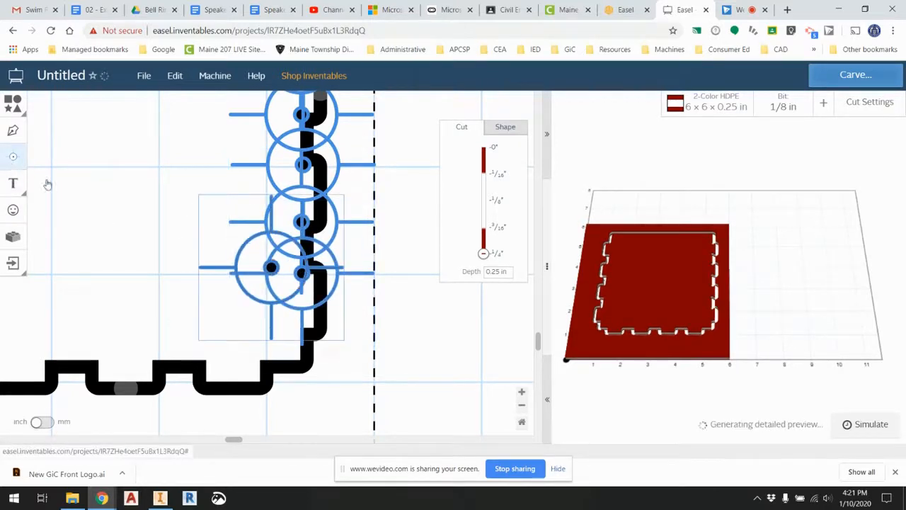
left_click_drag(271, 268, 301, 328)
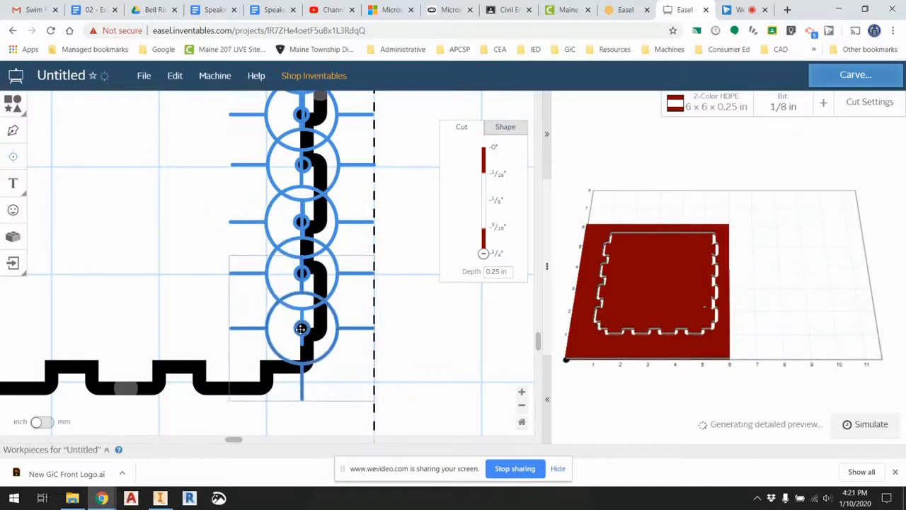
Place a drill point on the rightmost inside notch corner of the bottom edge and check the whole panel.
left_click(13, 155)
left_click_drag(273, 277, 261, 363)
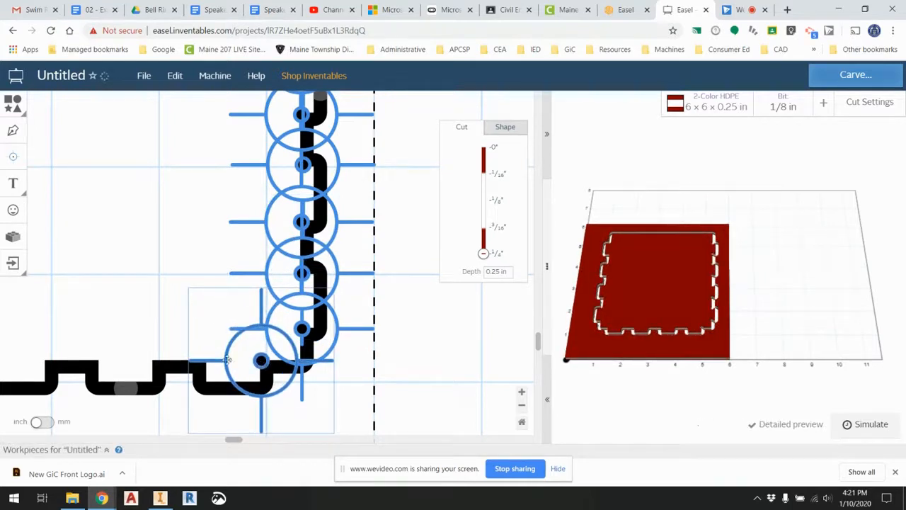
left_click_drag(234, 440, 103, 440)
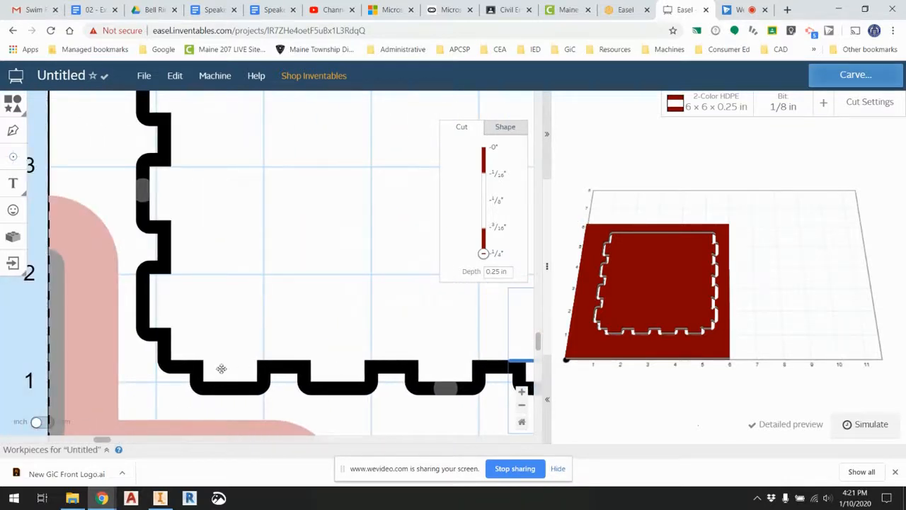
left_click_drag(539, 341, 539, 299)
left_click_drag(103, 440, 196, 440)
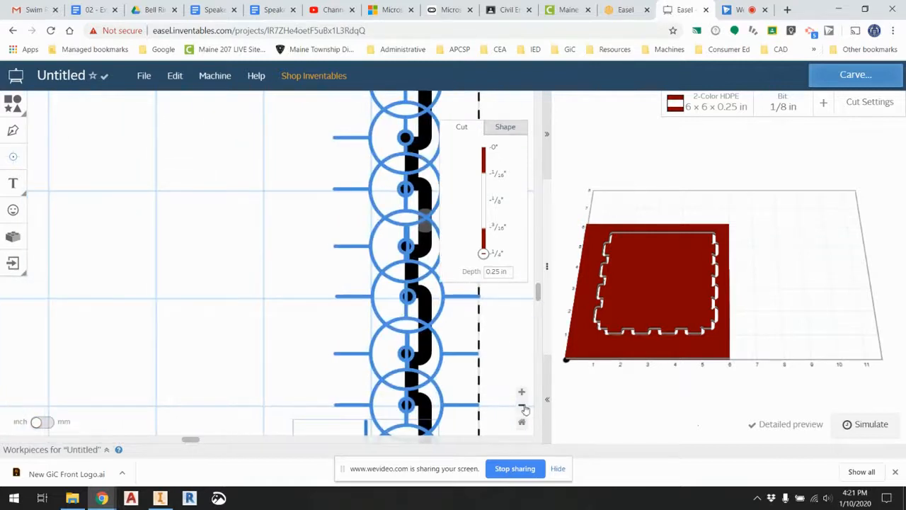
left_click(521, 406)
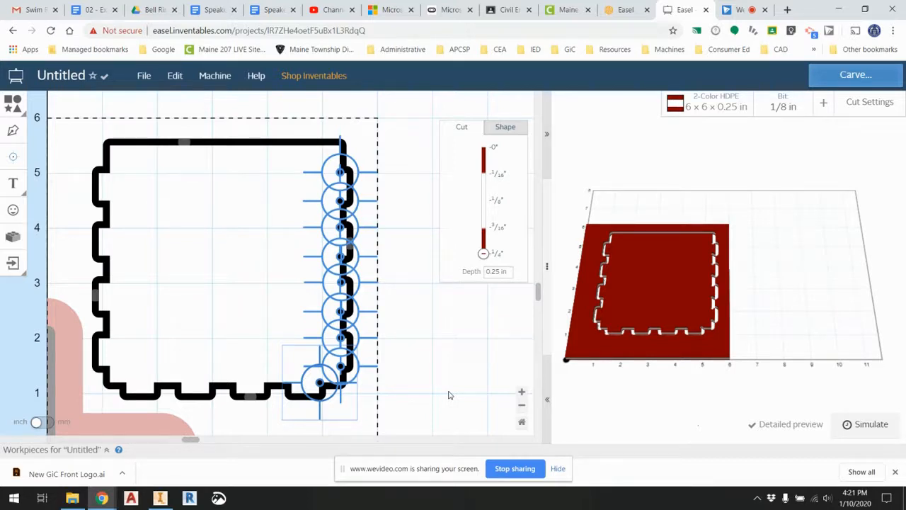
Search Google Images for "maine east M" in a new browser tab and look through the results for a school logo.
left_click(787, 10)
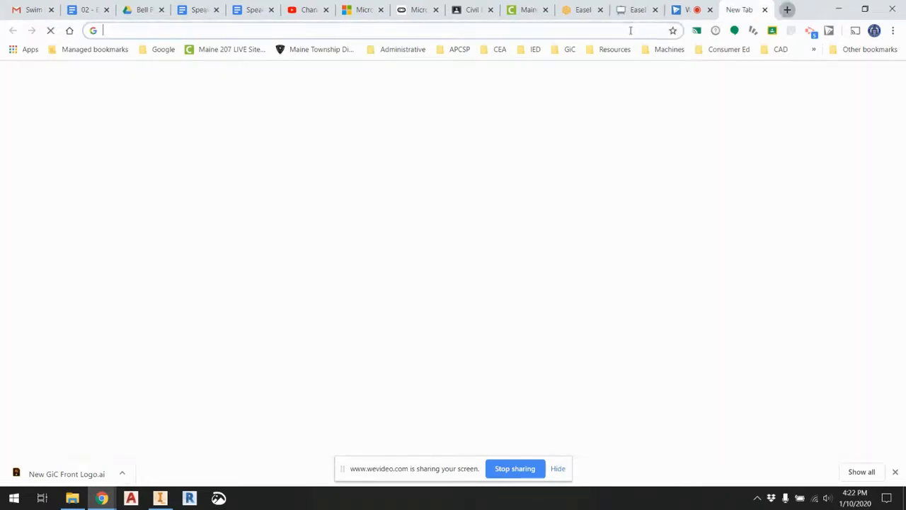
type("maine ea")
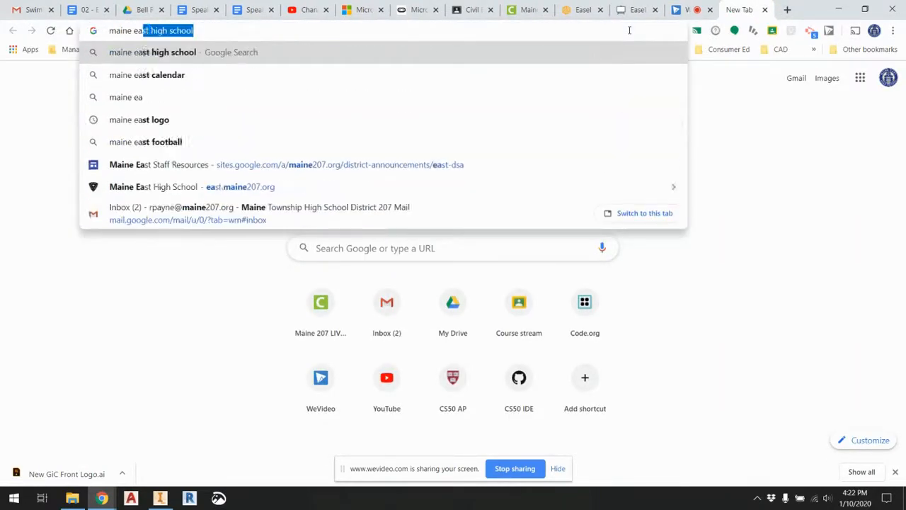
type("st M")
key("Return")
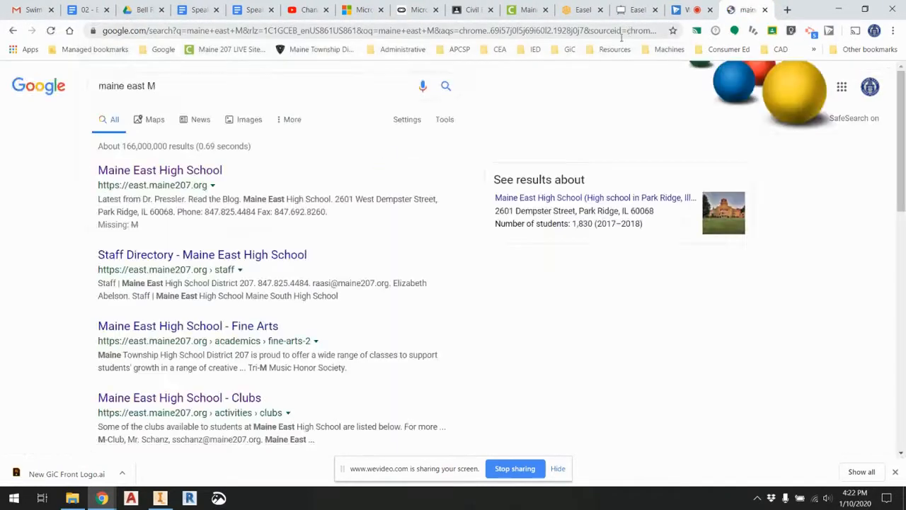
left_click(248, 121)
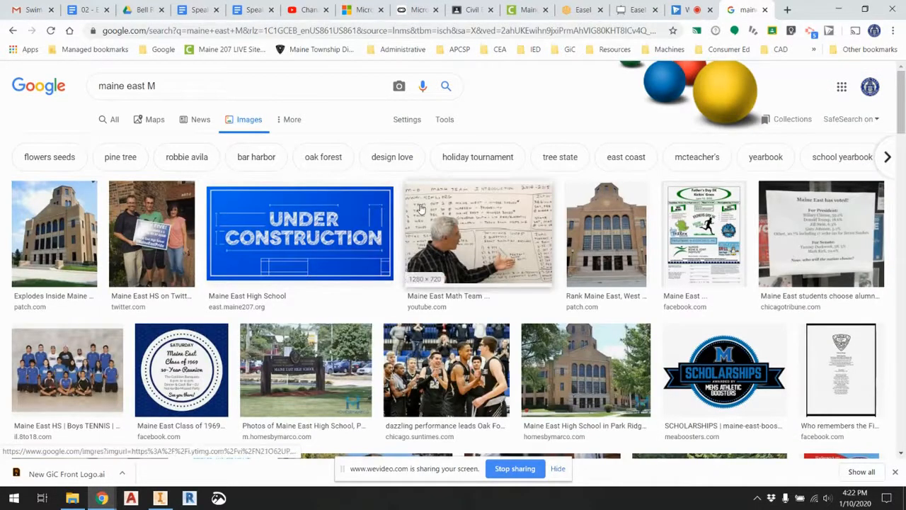
scroll(421, 209, "down", 5)
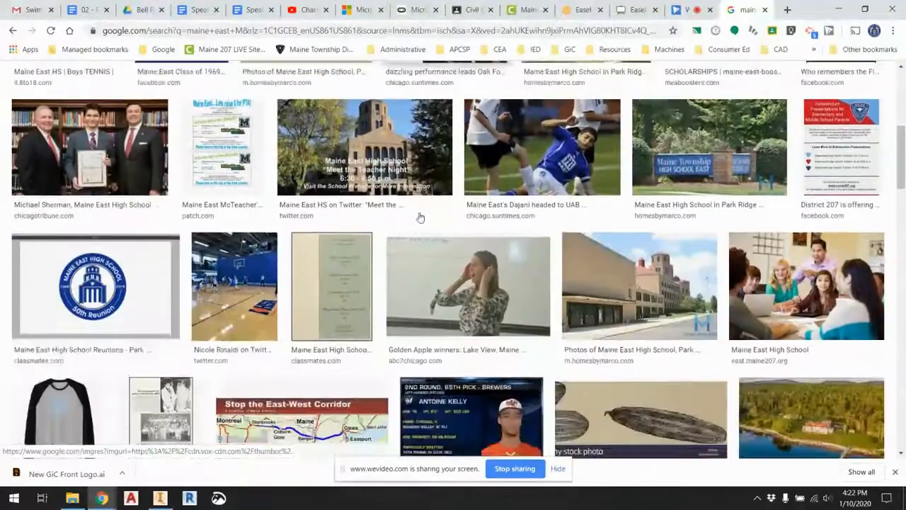
scroll(420, 217, "up", 5)
Change the image search to "maine east logo".
left_click(182, 86)
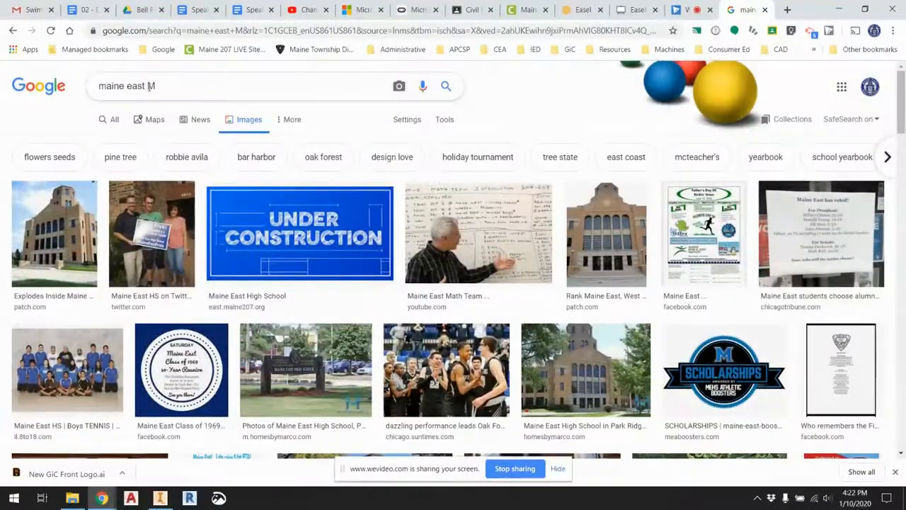
key("BackSpace")
type("logo")
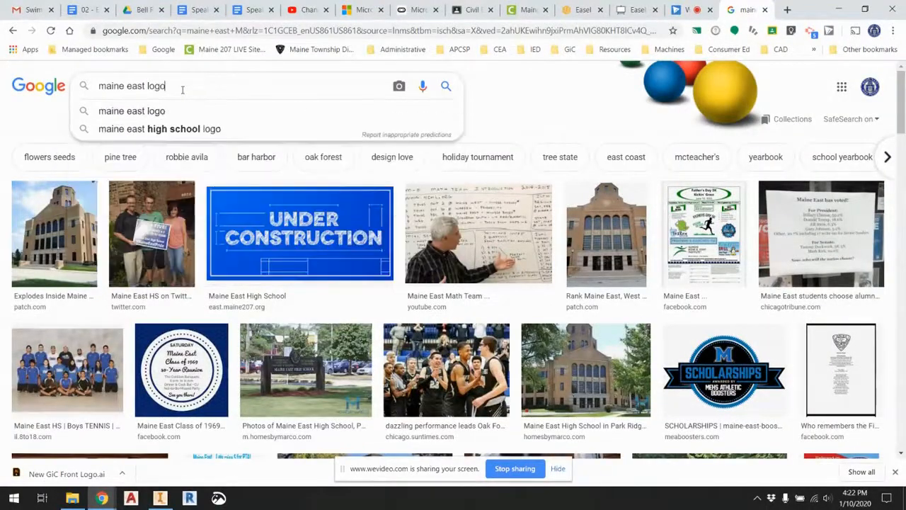
key("Return")
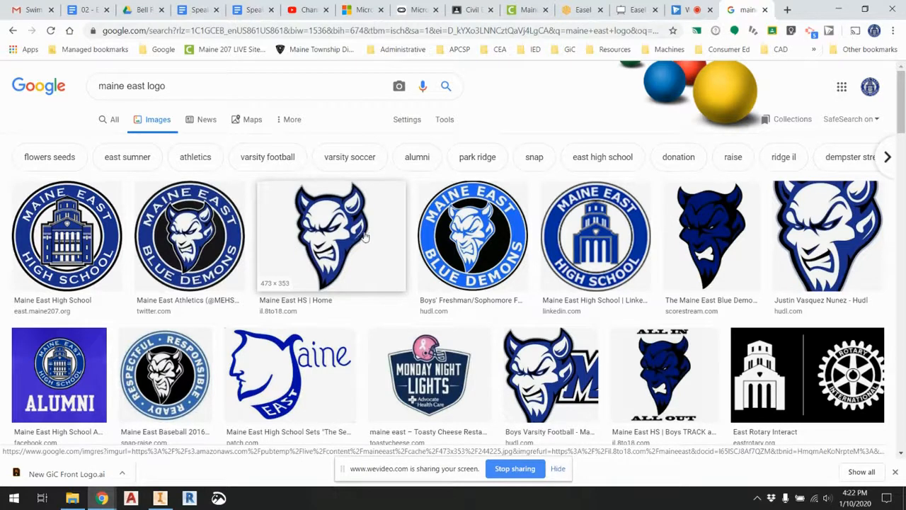
Find the blue block M logo from NFHS Network and save it as the PNG image logo in the Speaker folder.
scroll(364, 237, "down", 3)
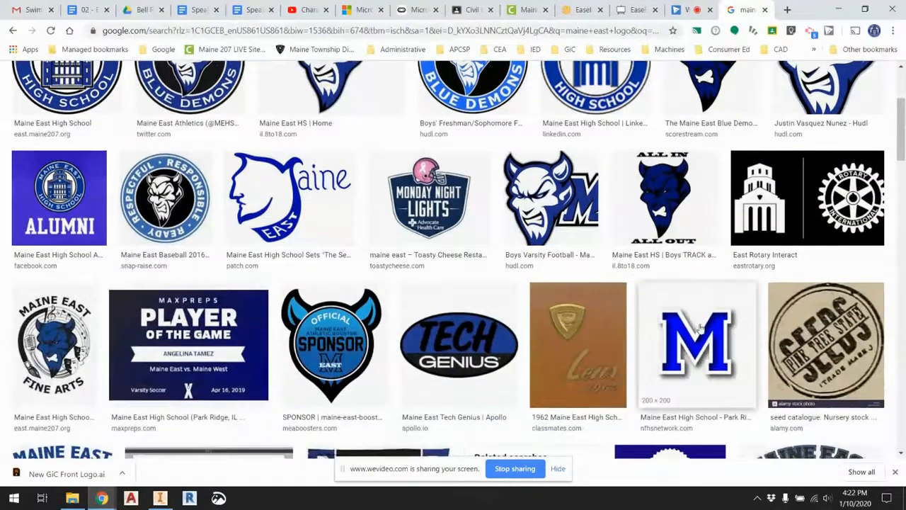
left_click(723, 361)
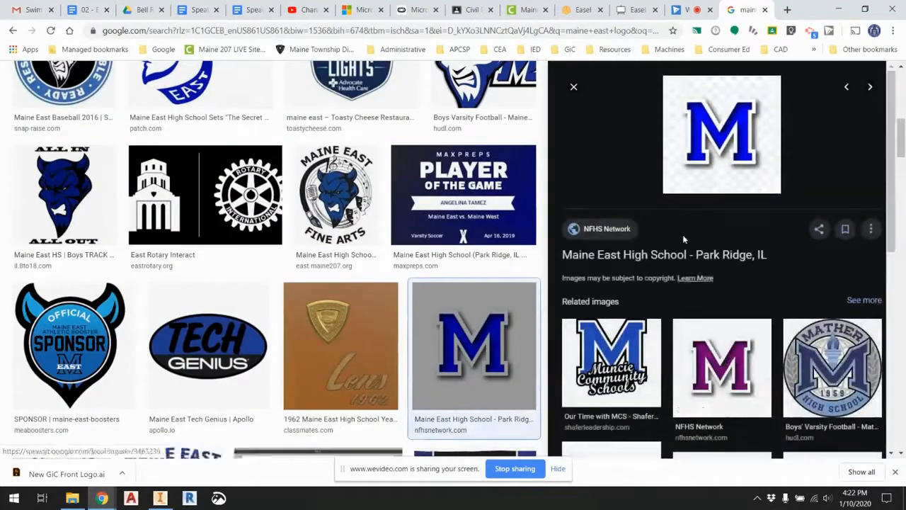
right_click(715, 157)
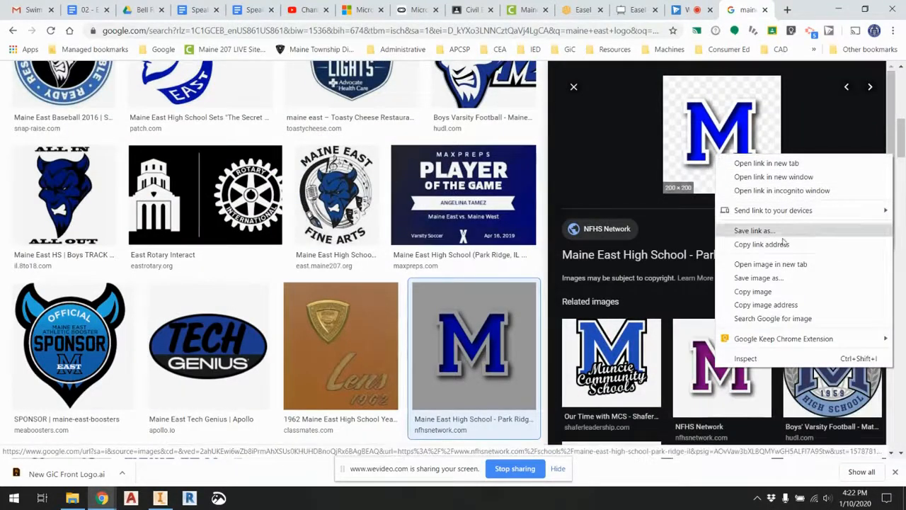
left_click(759, 278)
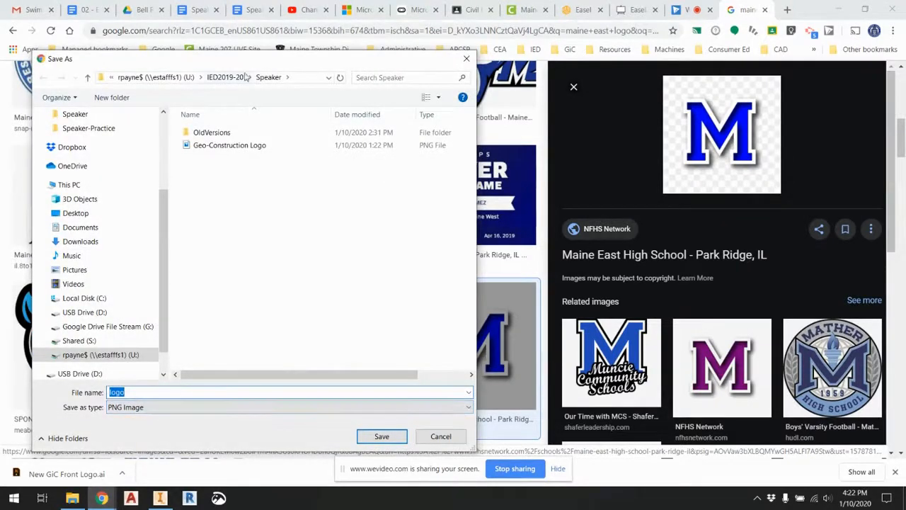
left_click(382, 437)
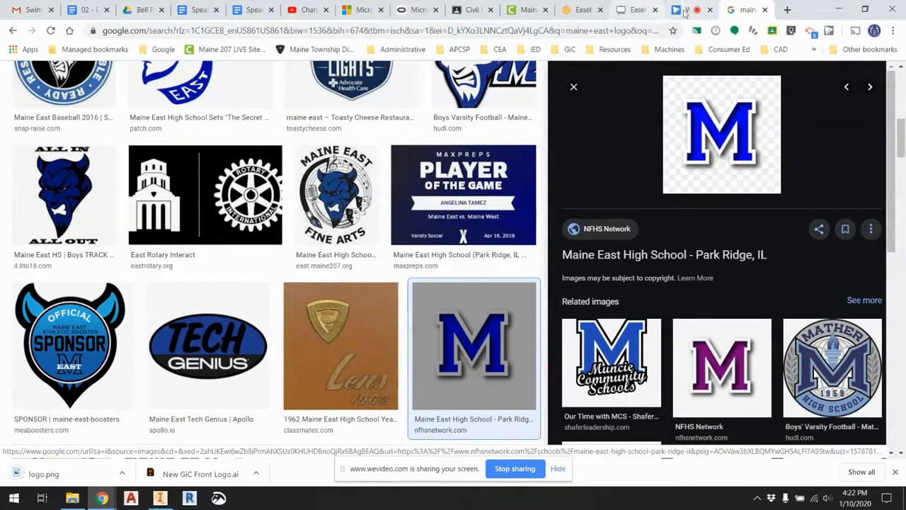
Switch back to the Easel project and upload logo.png from the Speaker folder into Image Trace.
left_click(636, 10)
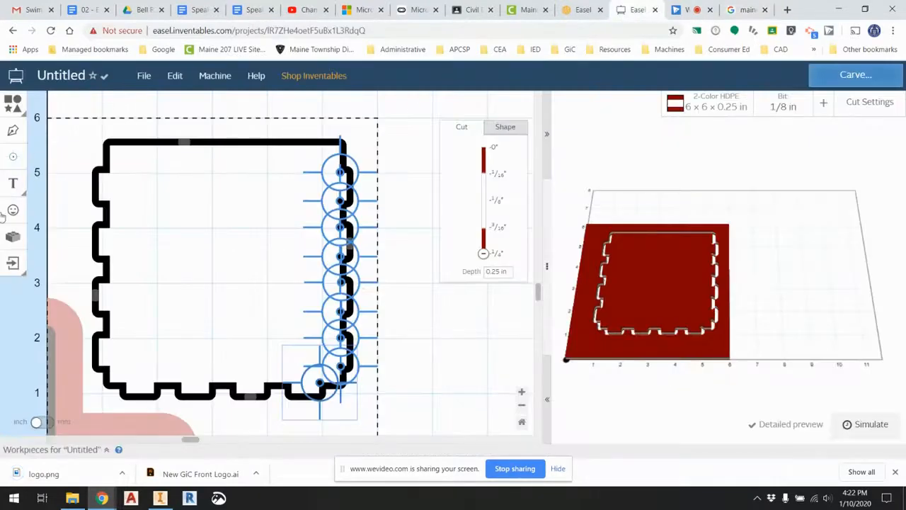
left_click(13, 263)
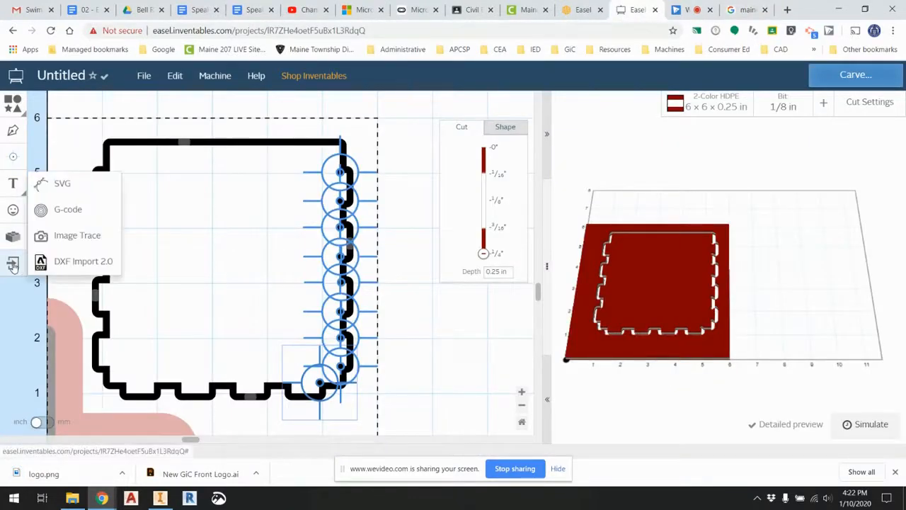
left_click(77, 236)
left_click(358, 148)
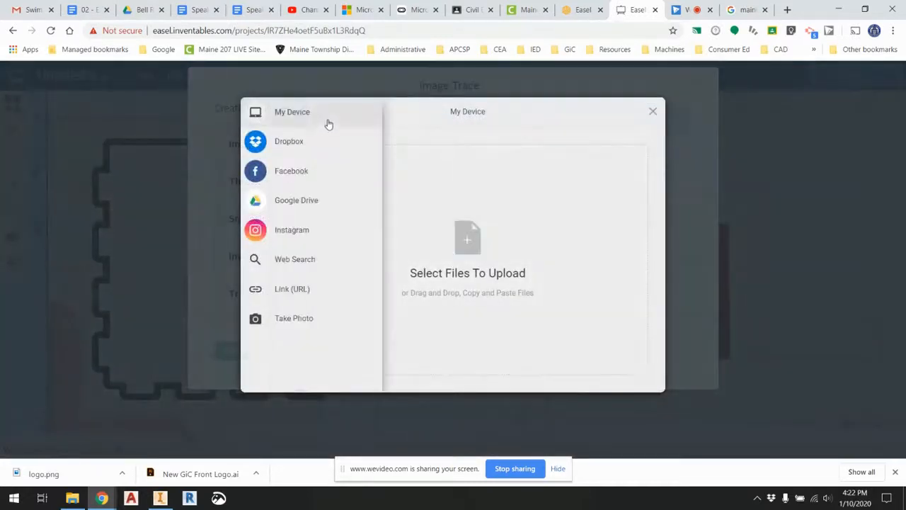
left_click(488, 239)
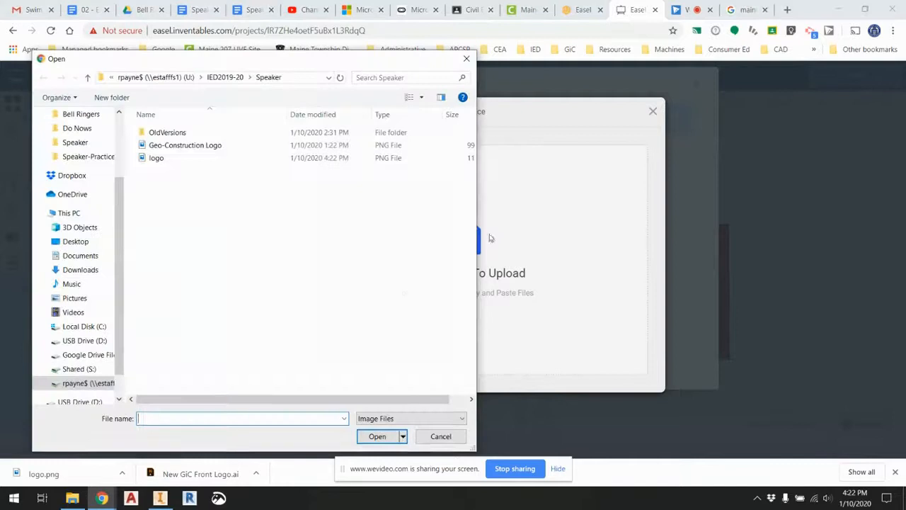
left_click(176, 160)
left_click(381, 436)
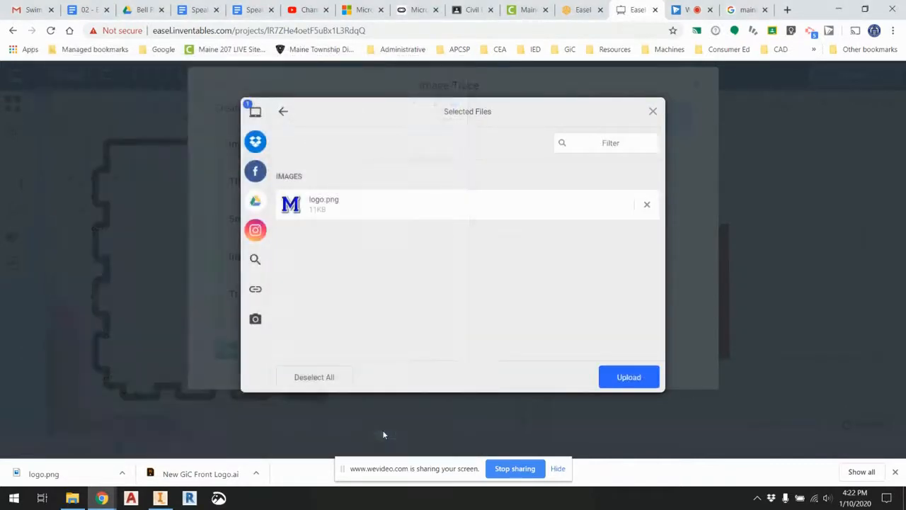
left_click(614, 377)
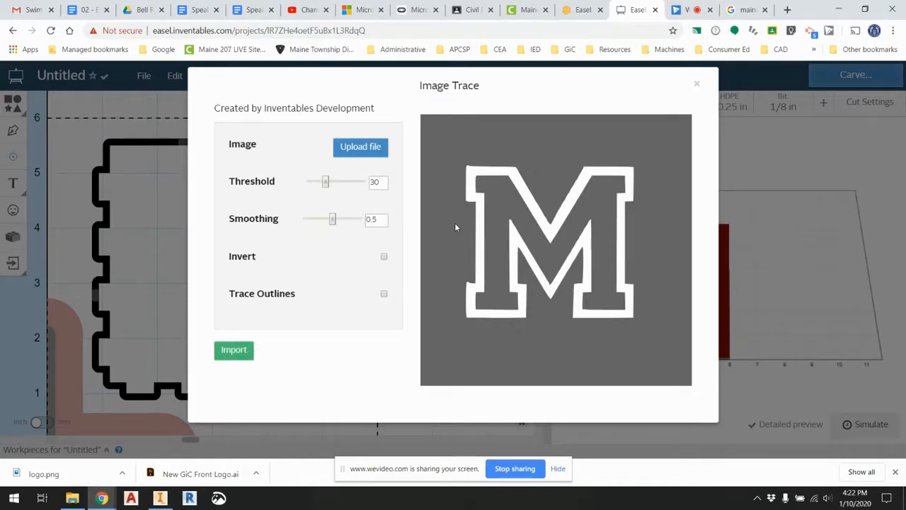
Import the M trace with Invert and Trace Outlines enabled, and place it in the middle of the side panel.
left_click(384, 257)
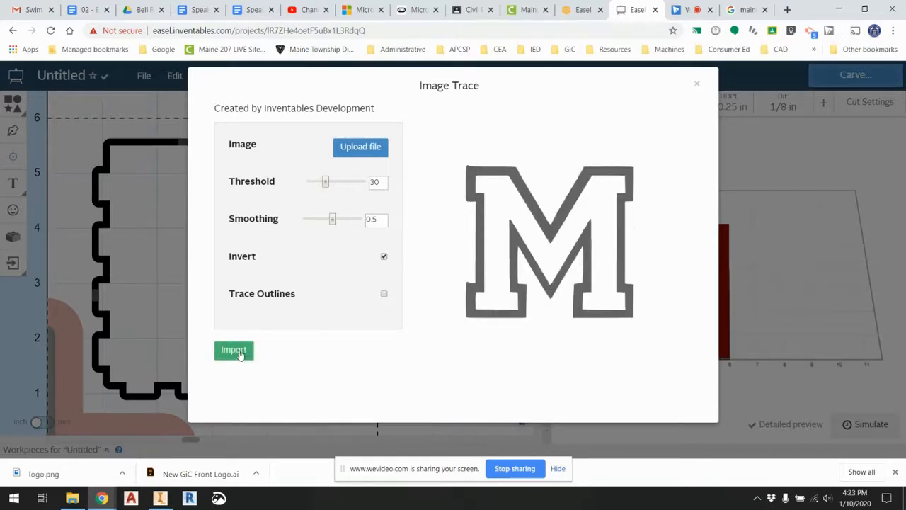
left_click(383, 295)
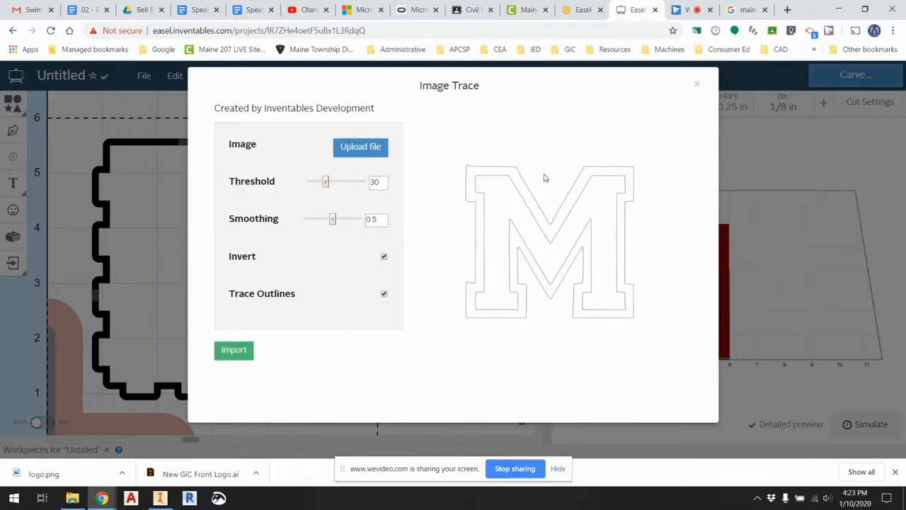
left_click(233, 350)
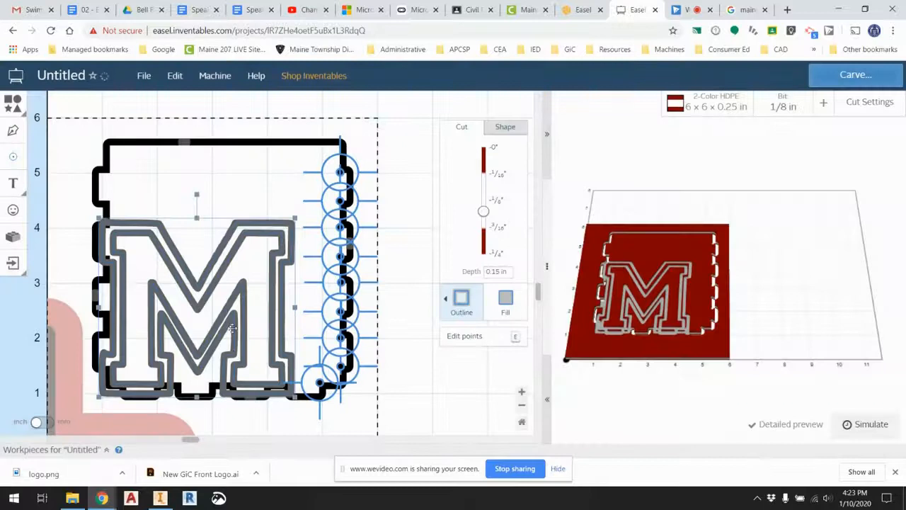
left_click_drag(226, 262, 252, 224)
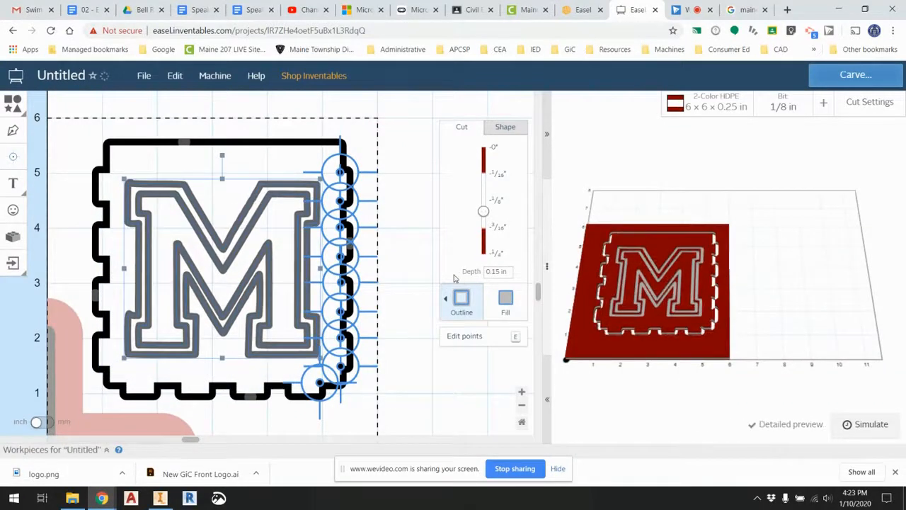
Change the 2-Color HDPE to Blue on White and nudge the M slightly on the panel.
left_click(693, 106)
left_click(509, 221)
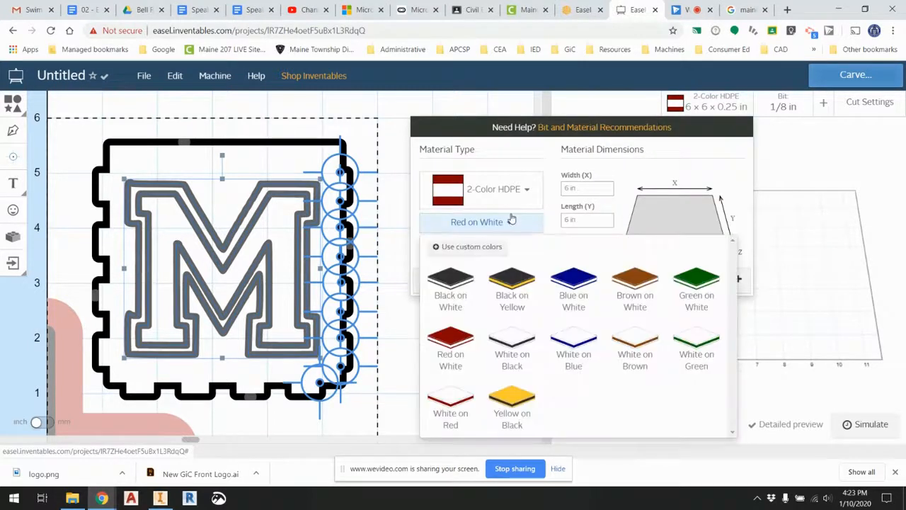
left_click(584, 284)
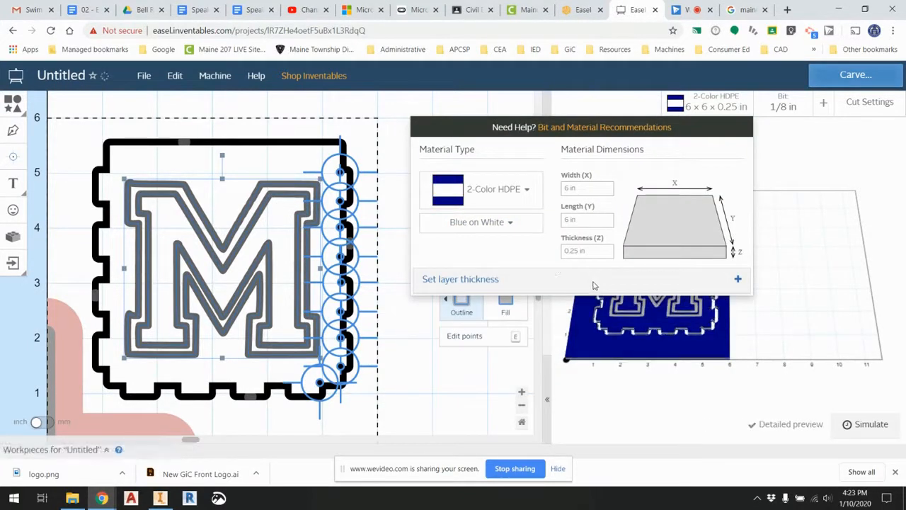
left_click(568, 100)
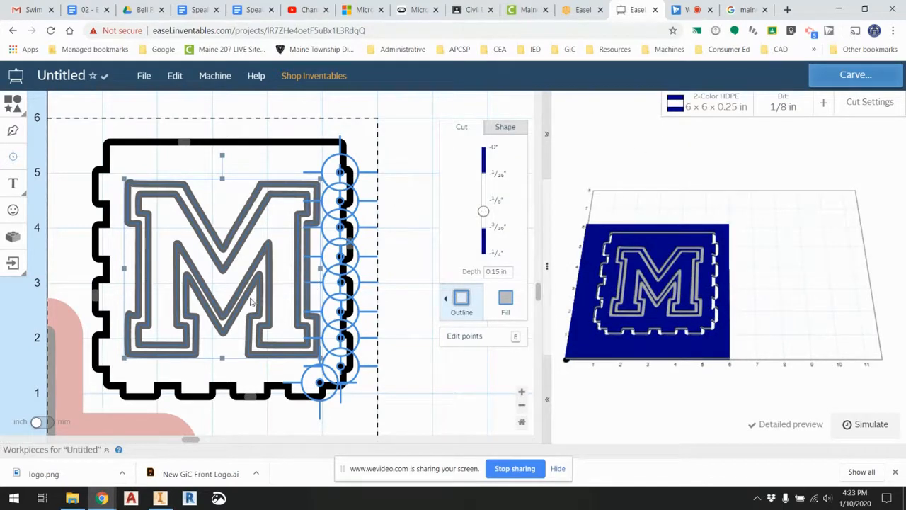
left_click_drag(243, 300, 246, 295)
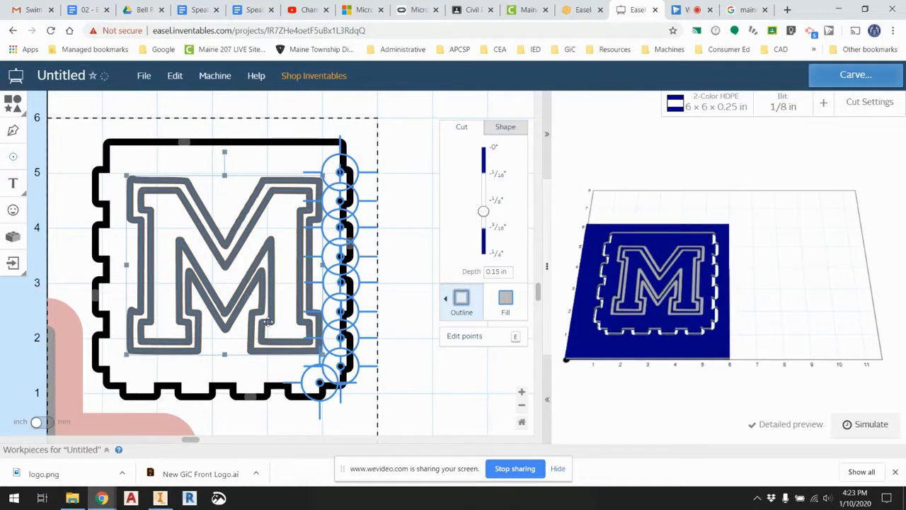
Try the M about 2.2 in wide with a Fill cut, check the preview, and restore the Outline cut at about 3.5 in wide.
left_click_drag(126, 174, 203, 245)
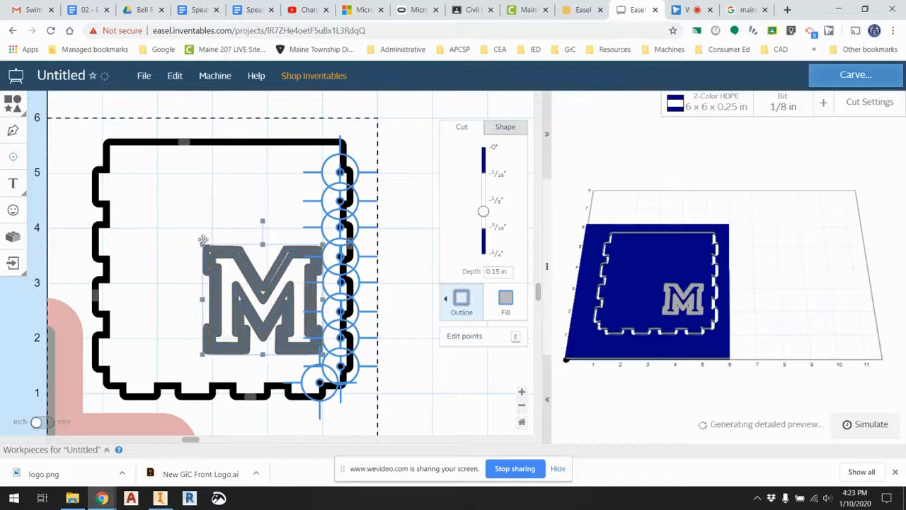
left_click(509, 299)
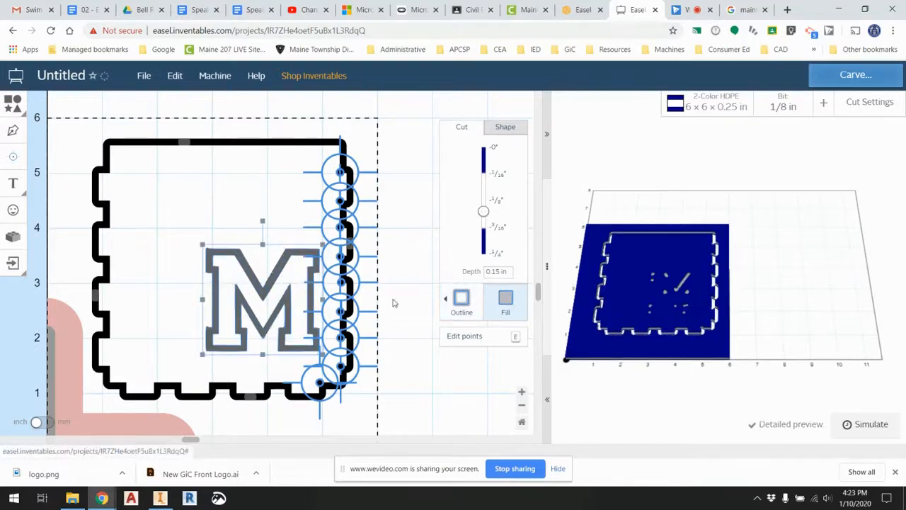
scroll(683, 285, "up", 10)
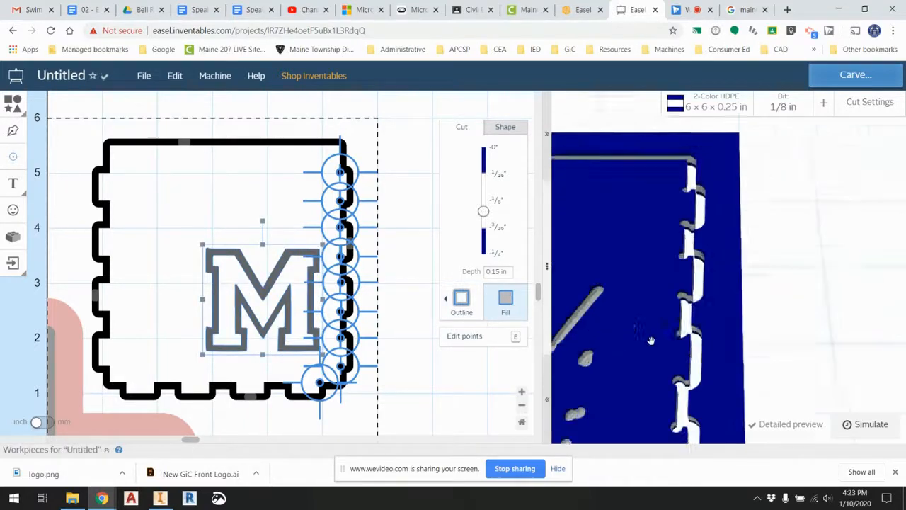
scroll(780, 318, "down", 3)
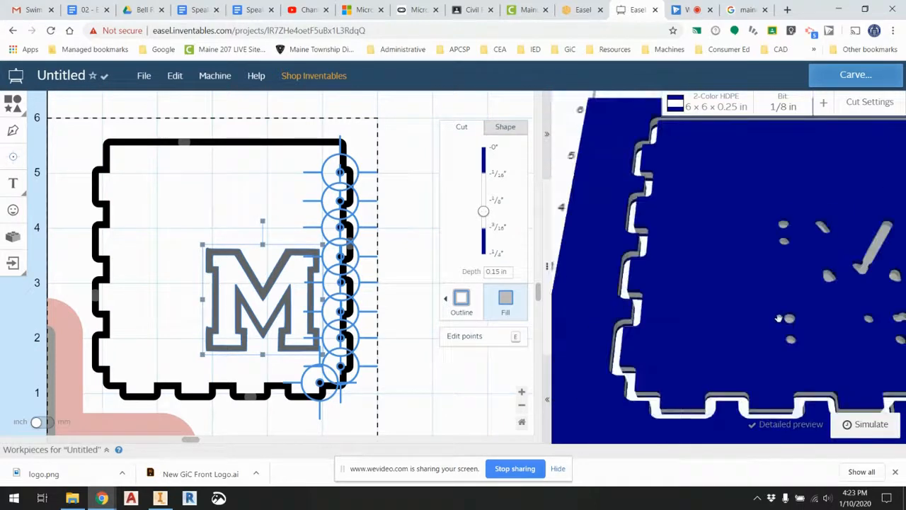
left_click(474, 312)
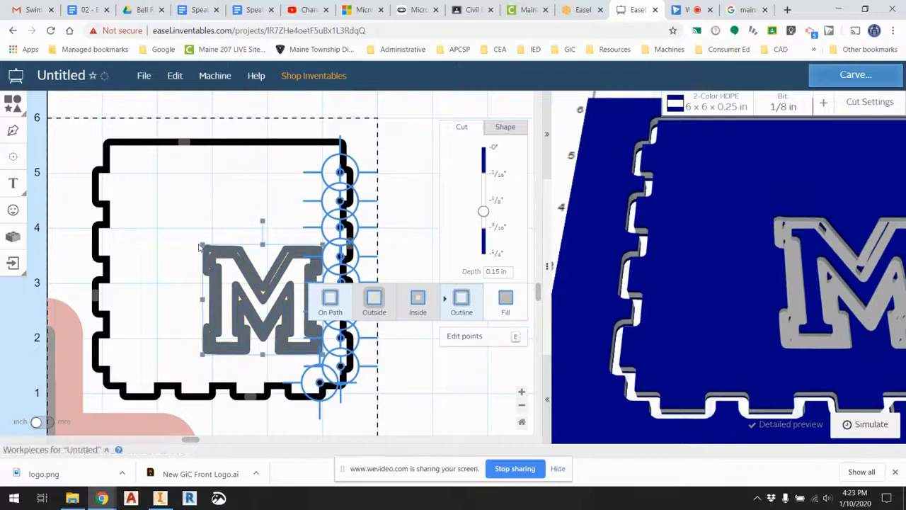
left_click_drag(200, 244, 132, 180)
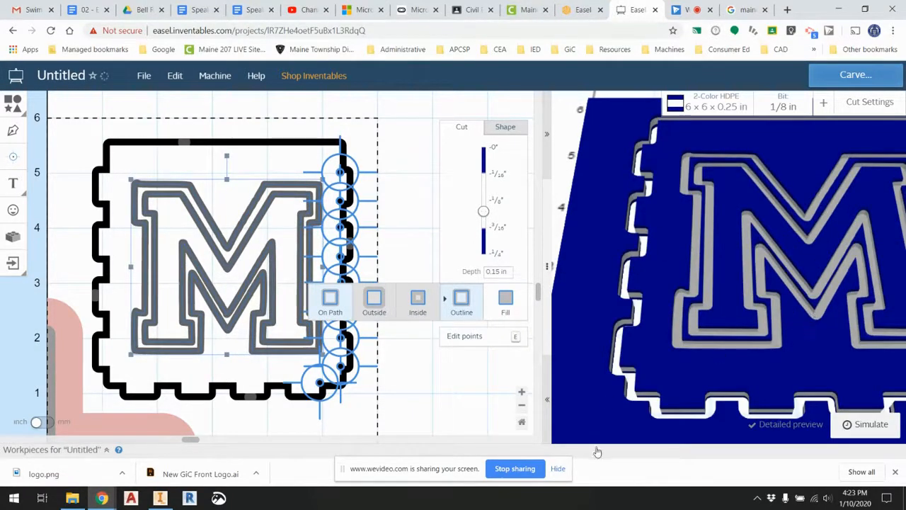
Reduce the M outline's cut depth to about 0.094 in, check the 3D preview, and shift the M slightly to centre it on the panel.
left_click_drag(483, 211, 483, 188)
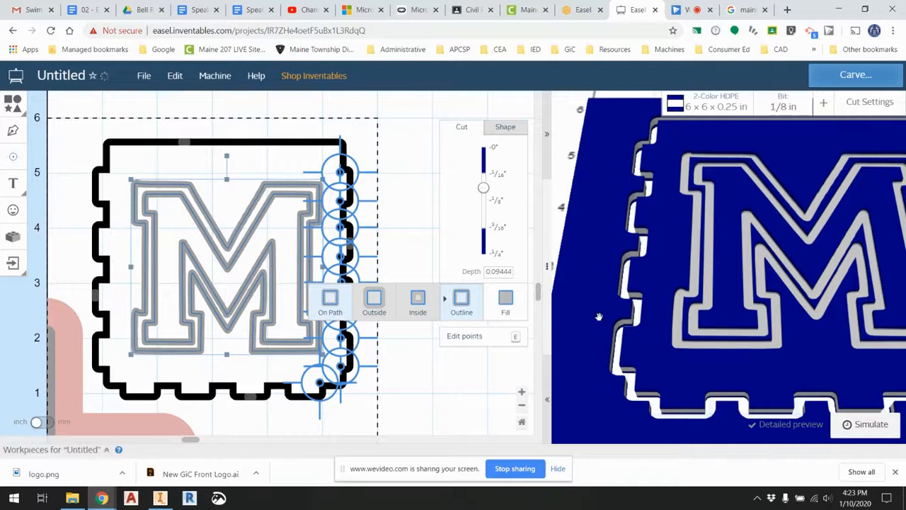
scroll(729, 346, "up", 3)
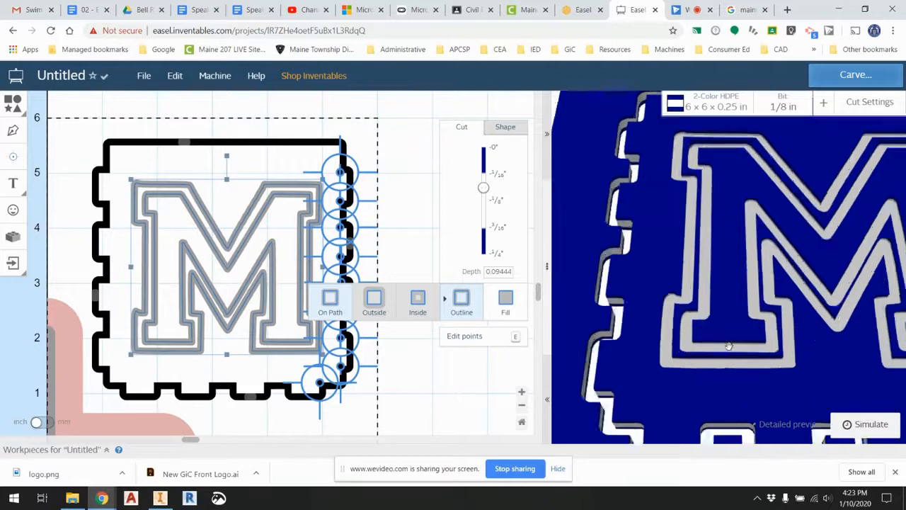
scroll(729, 346, "down", 5)
left_click_drag(738, 314, 713, 329)
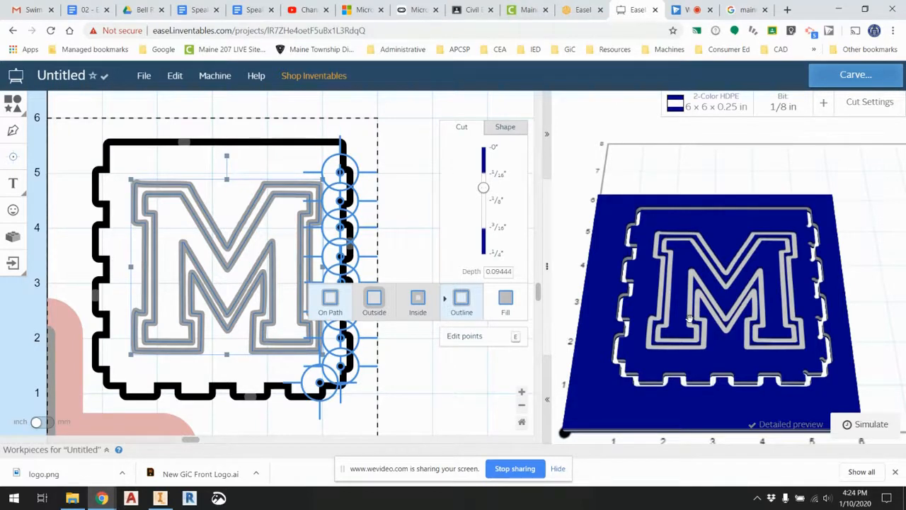
left_click_drag(245, 243, 243, 243)
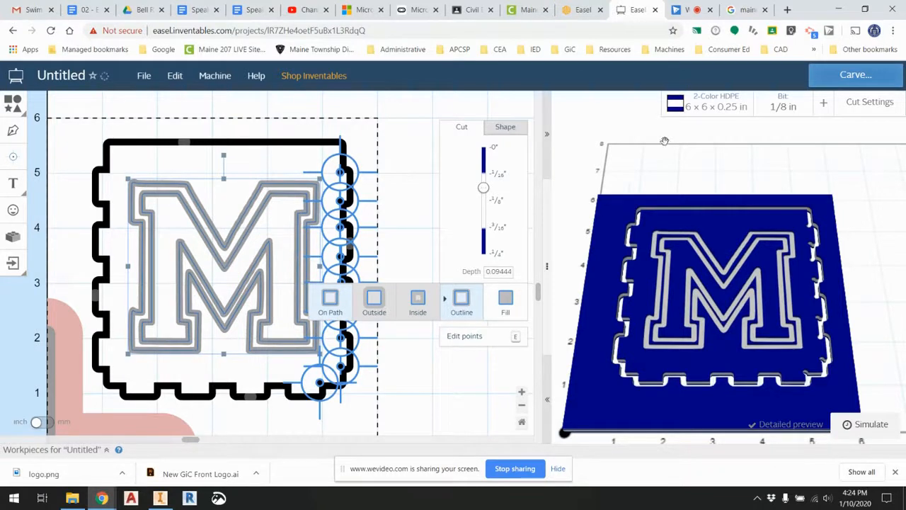